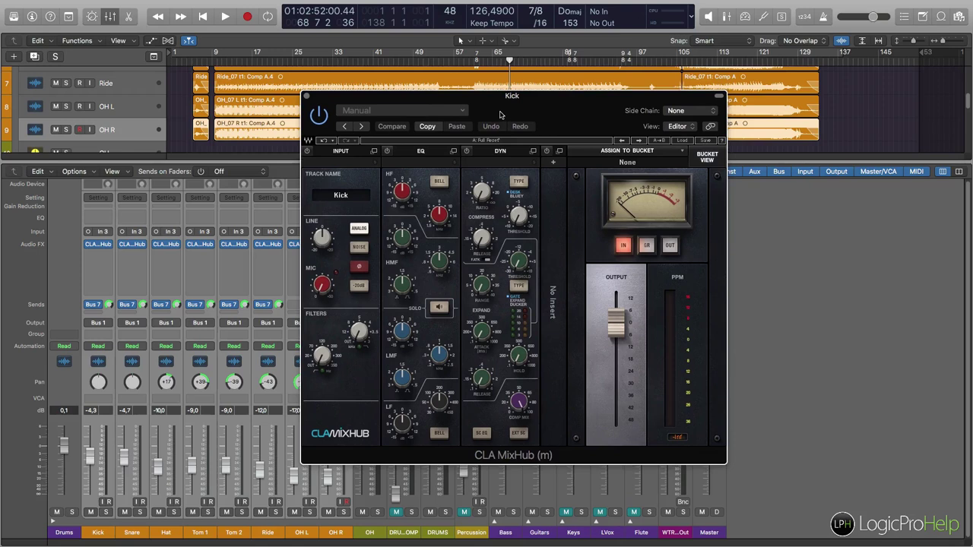
left_click_drag(500, 114, 516, 115)
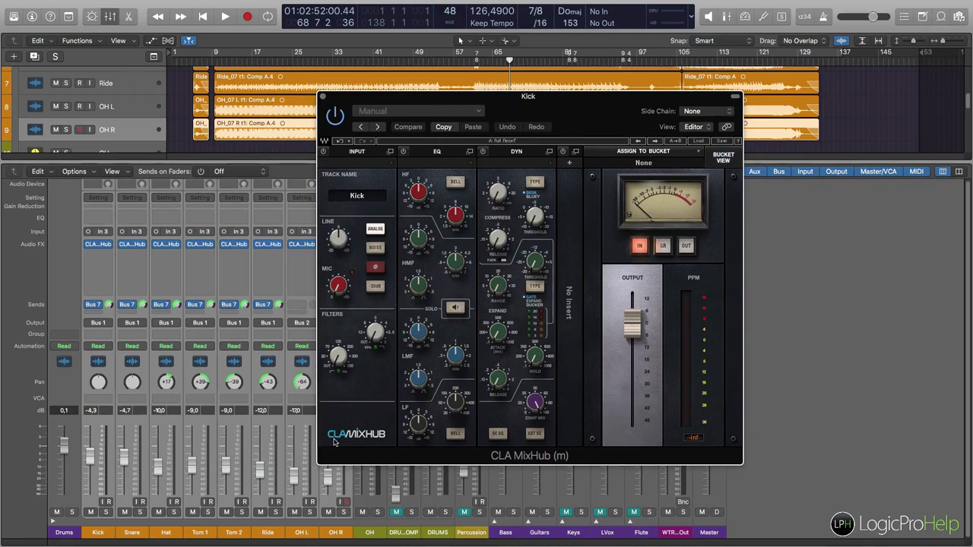
left_click_drag(429, 99, 398, 99)
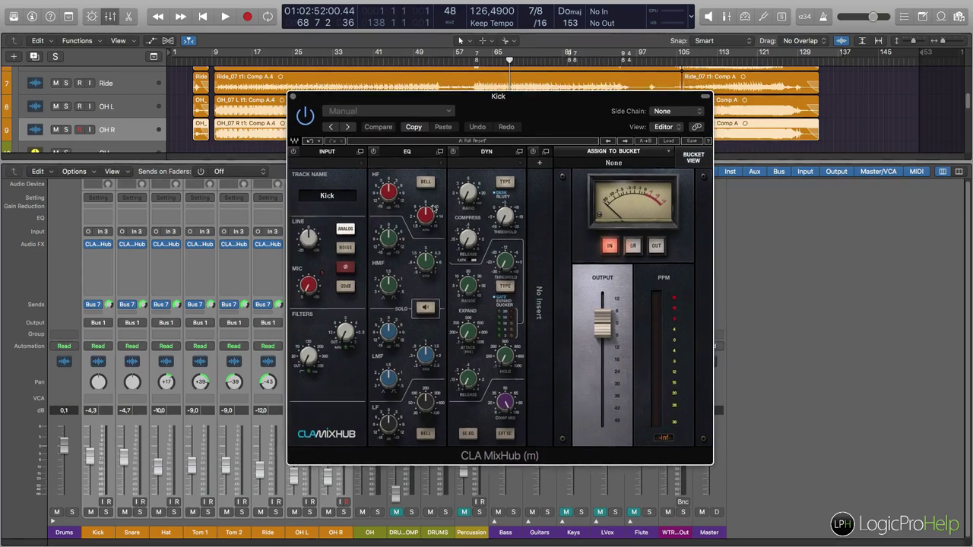
left_click_drag(469, 109, 489, 110)
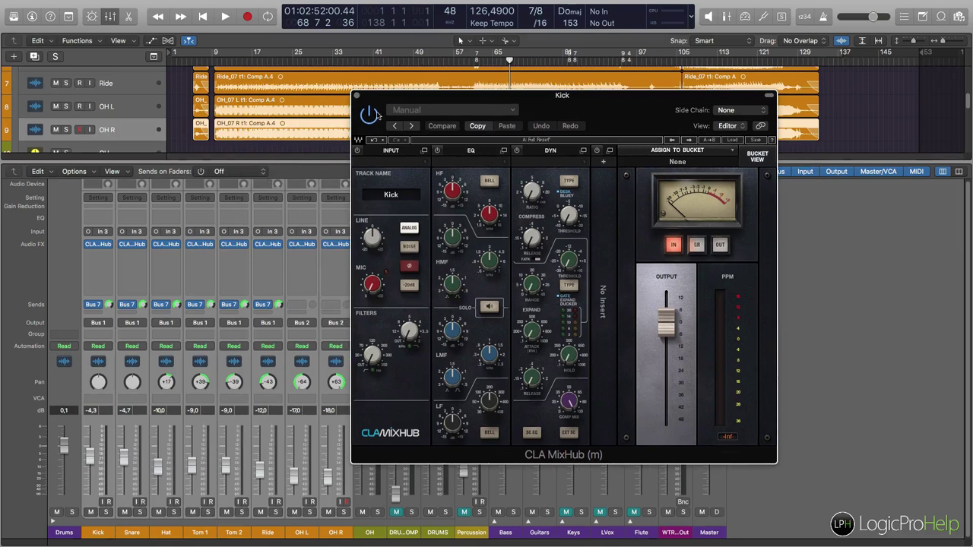
left_click_drag(379, 100, 362, 103)
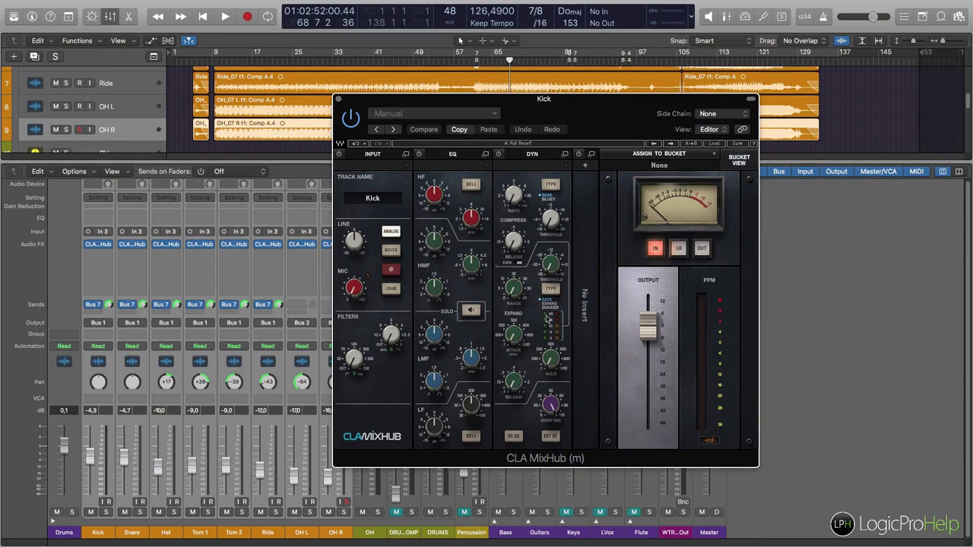
mouse_move(647, 328)
left_mouse_down()
mouse_move(651, 337)
mouse_move(647, 324)
left_mouse_up()
left_click_drag(541, 113, 524, 119)
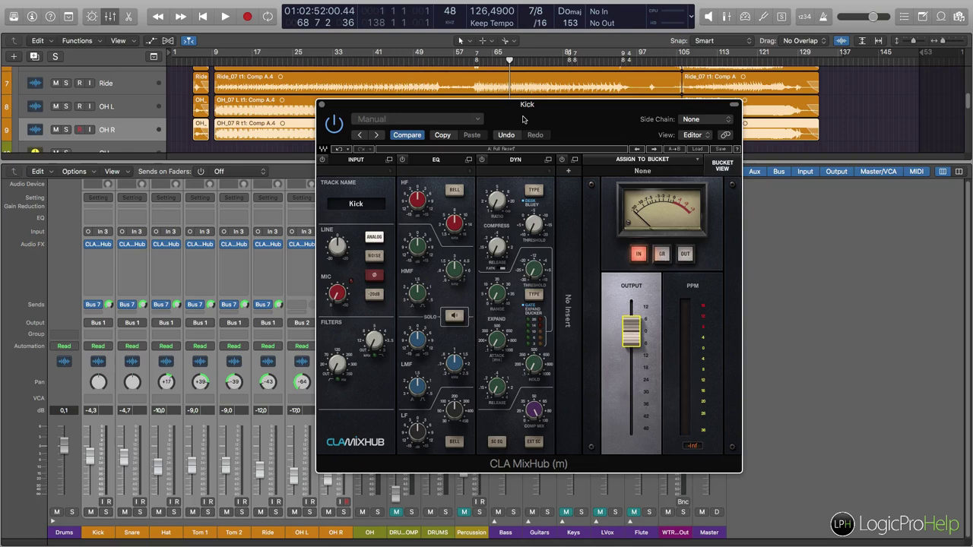
mouse_move(459, 109)
left_mouse_down()
mouse_move(425, 103)
mouse_move(449, 107)
left_mouse_up()
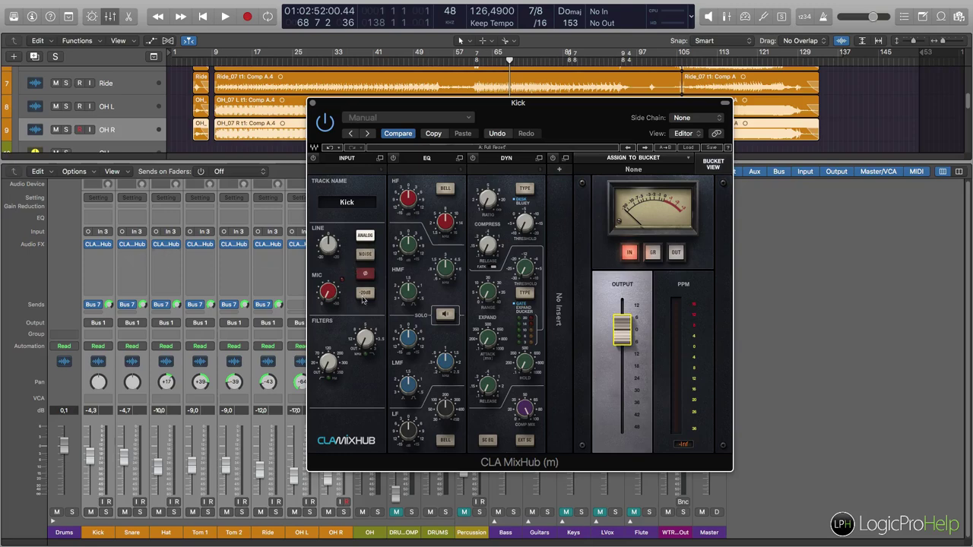
left_click_drag(533, 108, 585, 120)
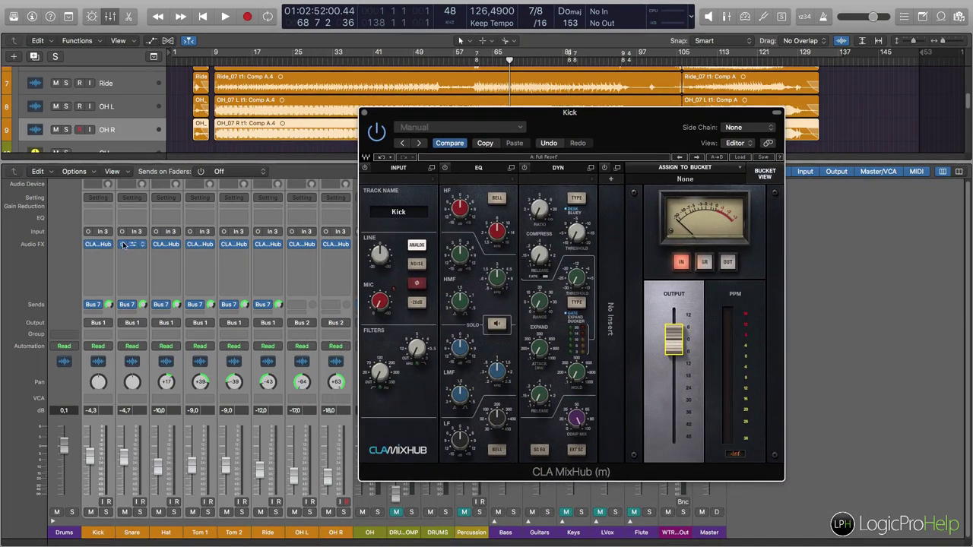
Step: Open the Ride channel's CLA MixHub to view its separate instance and close it again
left_click(272, 246)
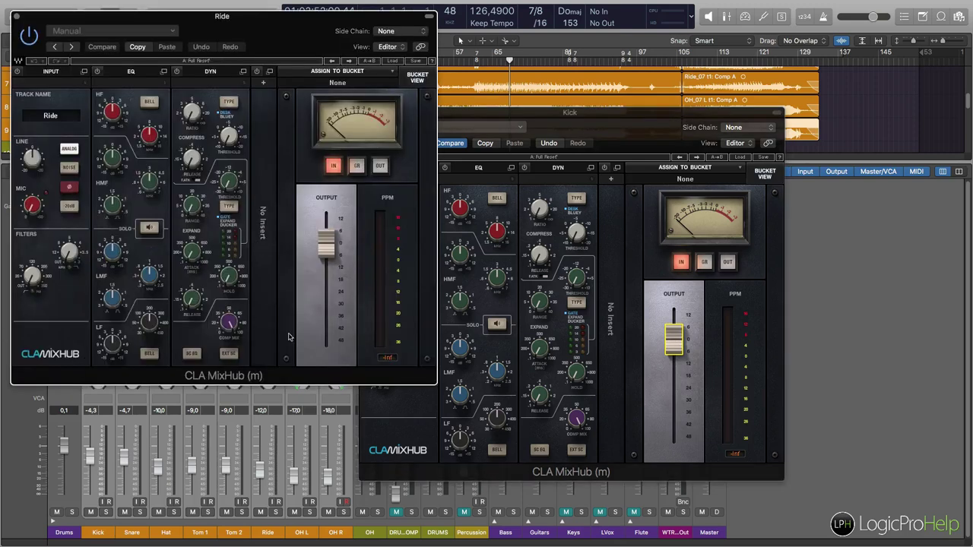
left_click(16, 16)
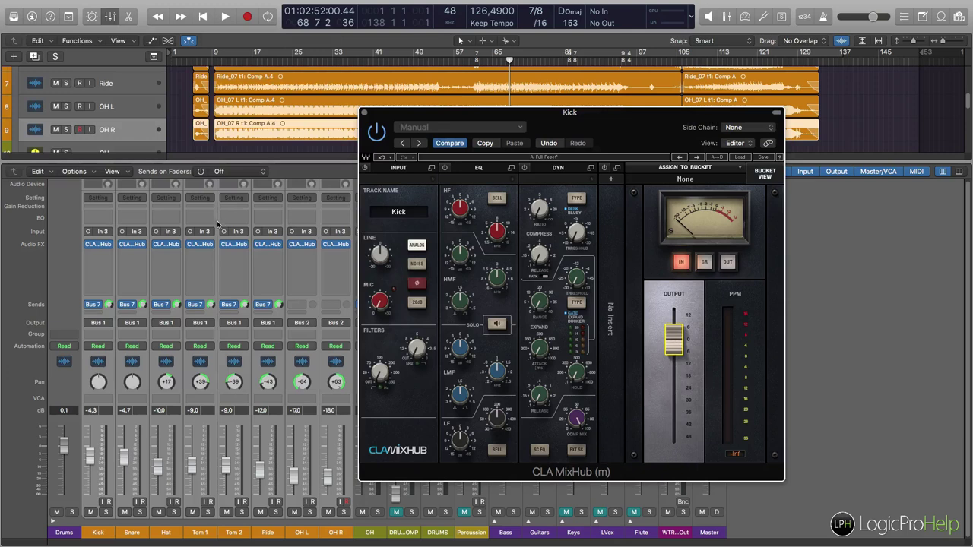
left_click(267, 246)
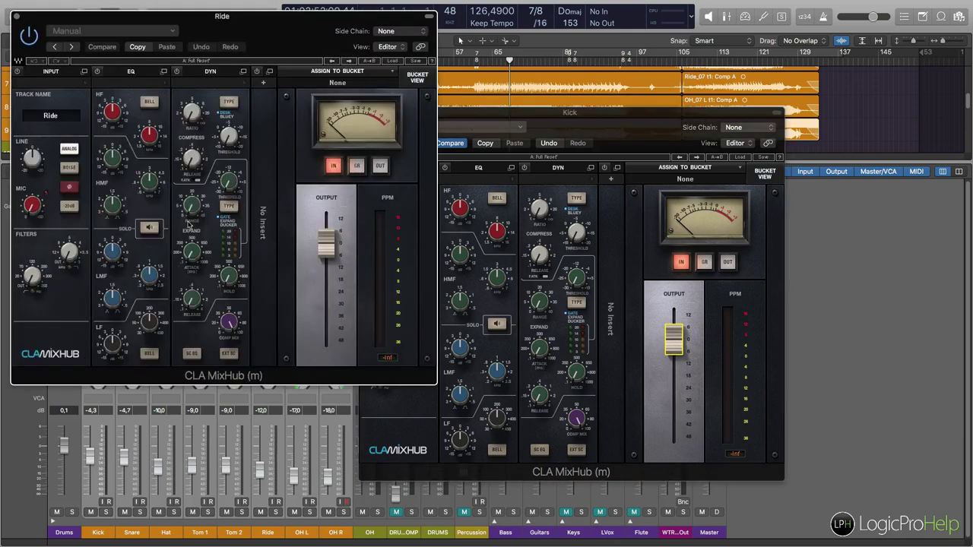
left_click(16, 15)
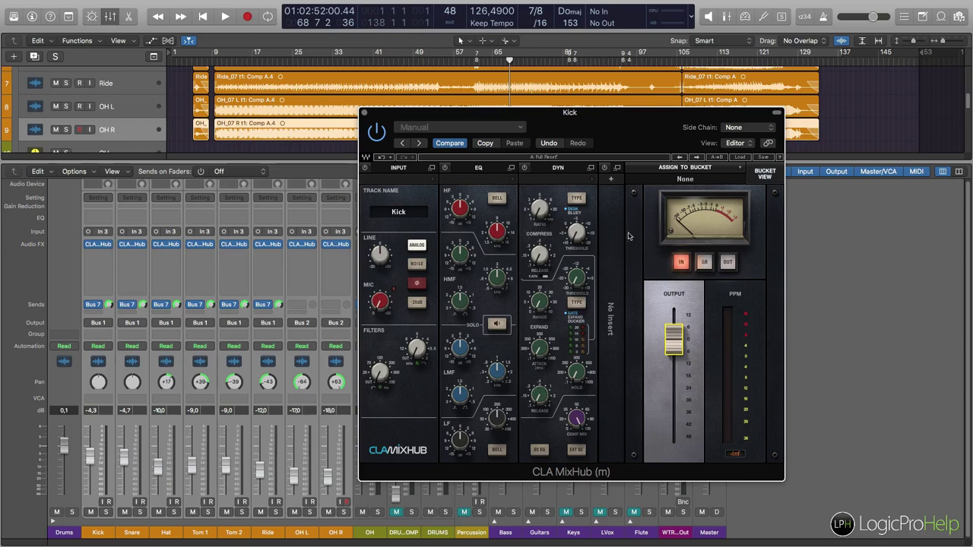
Step: Switch the Kick channel's CLA MixHub to Bucket View and reposition its window beside the drum channel strips
left_click_drag(598, 130, 527, 120)
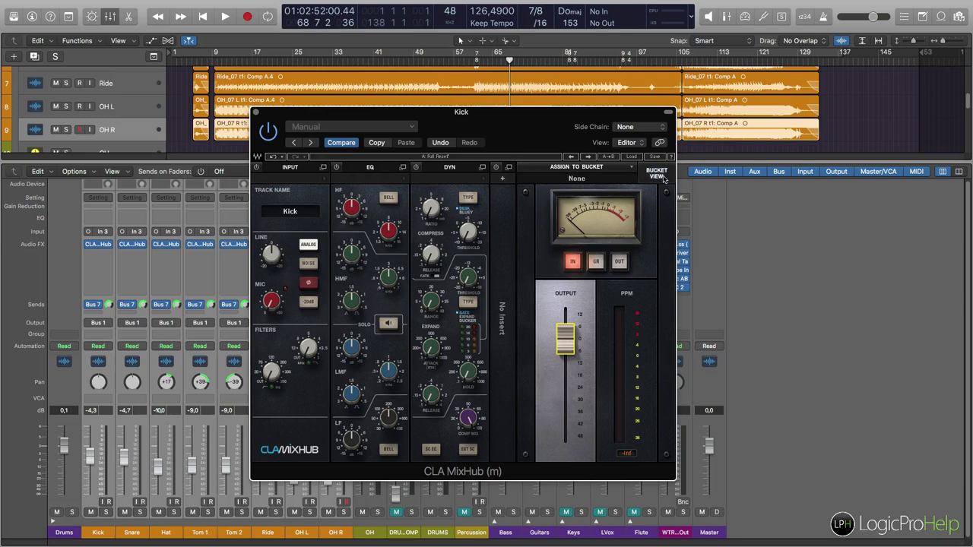
left_click(656, 176)
left_click_drag(486, 111, 605, 173)
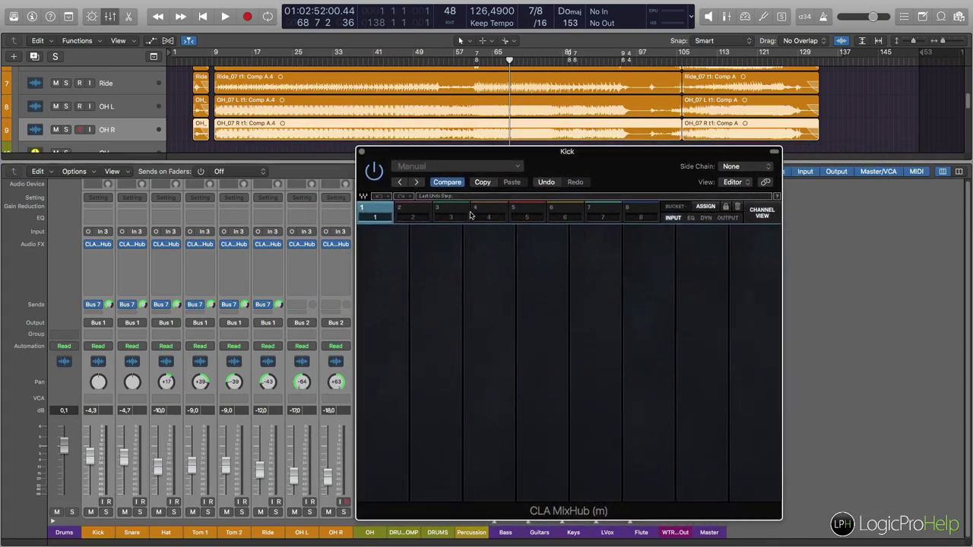
Step: Assign Kick, Snare, Hat, Tom 1, Tom 2, Ride, OH L and OH R to bucket 1 and close the assignment list
left_click(705, 206)
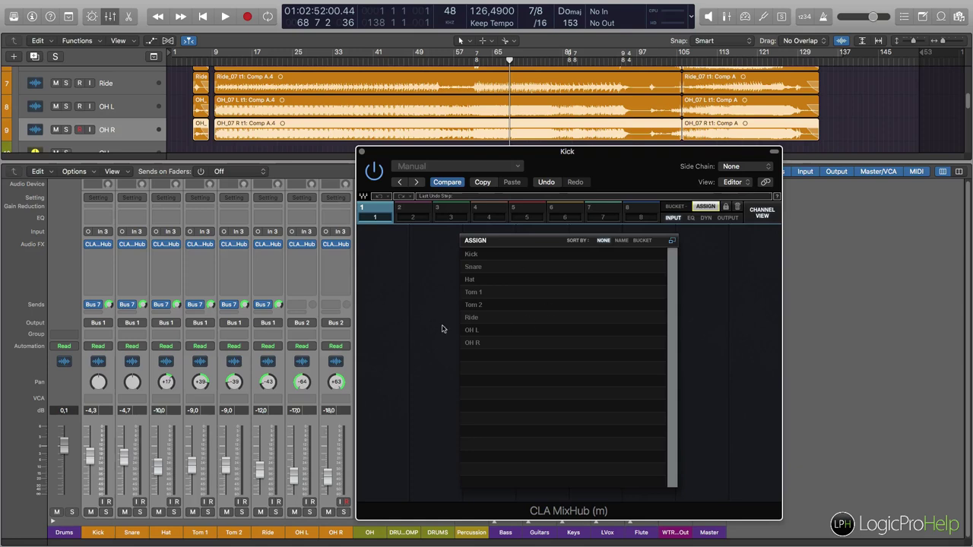
left_click(482, 255)
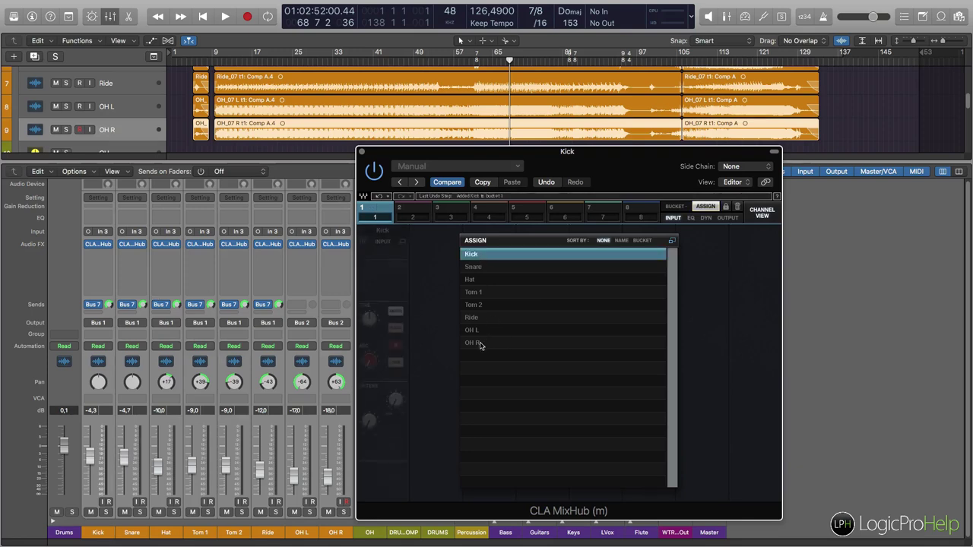
left_click(484, 268)
left_click(486, 280)
left_click(487, 293)
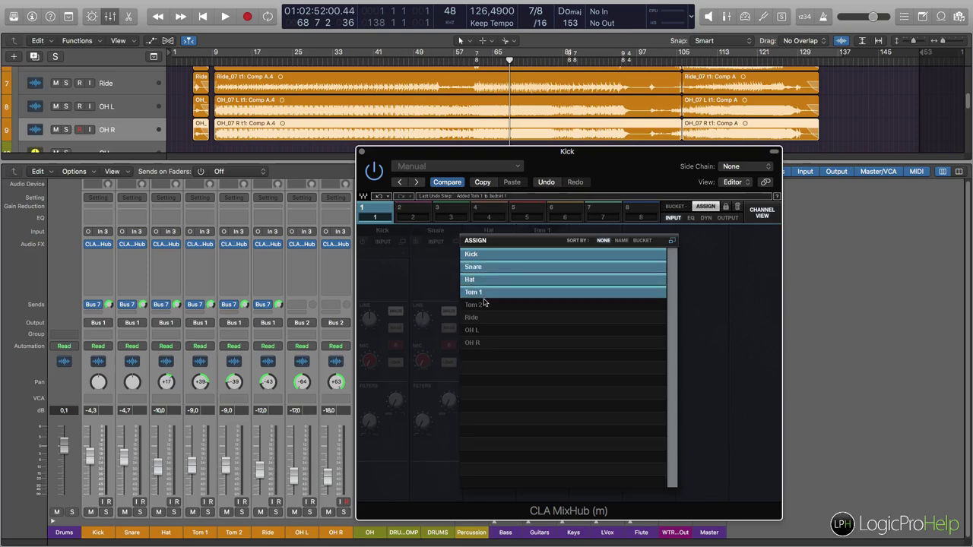
left_click(484, 304)
left_click(482, 317)
left_click(480, 330)
left_click(478, 342)
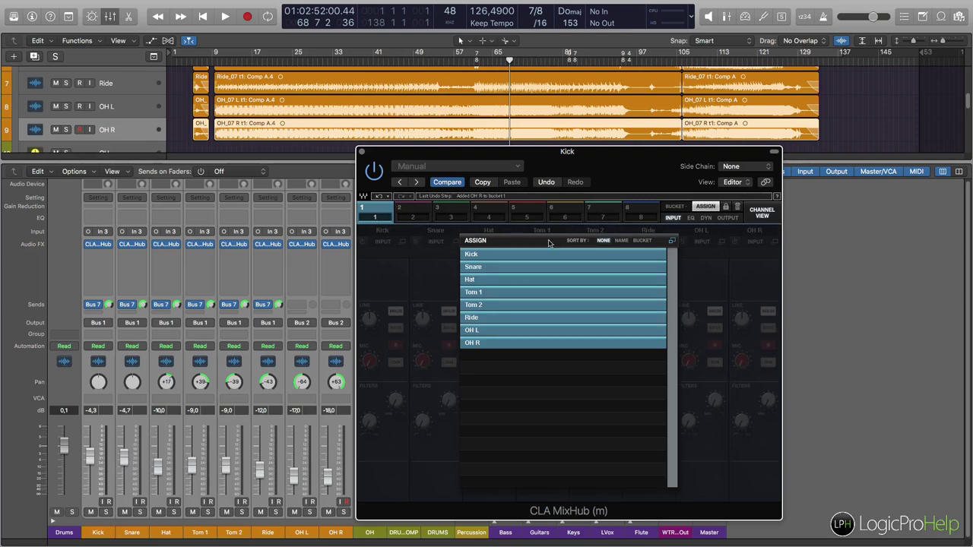
left_click(619, 255)
left_click(708, 206)
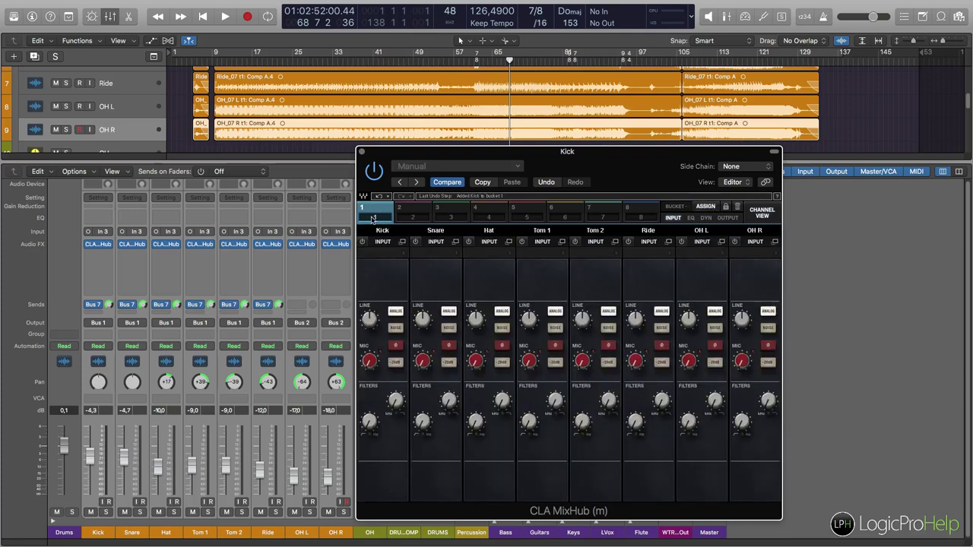
left_click(374, 219)
left_click_drag(439, 155, 553, 136)
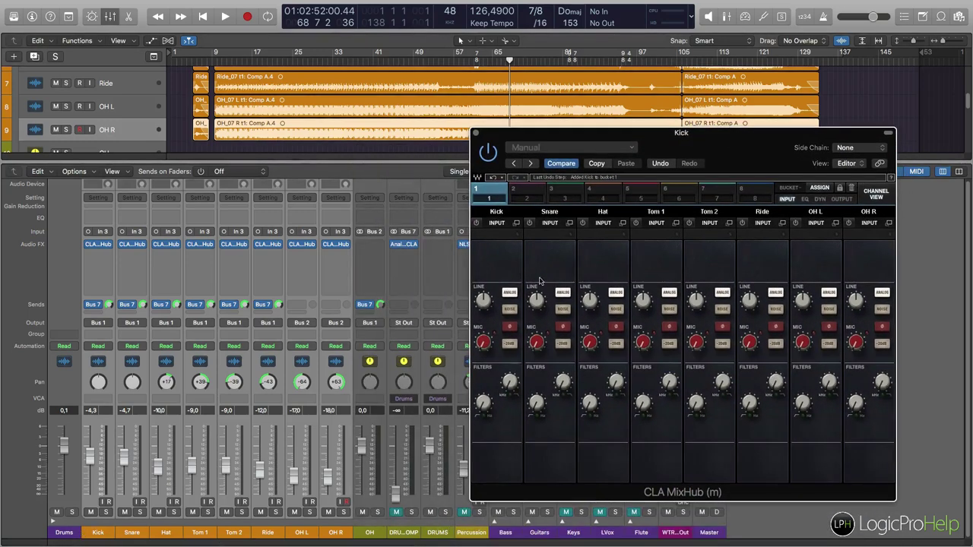
left_click_drag(641, 133, 438, 163)
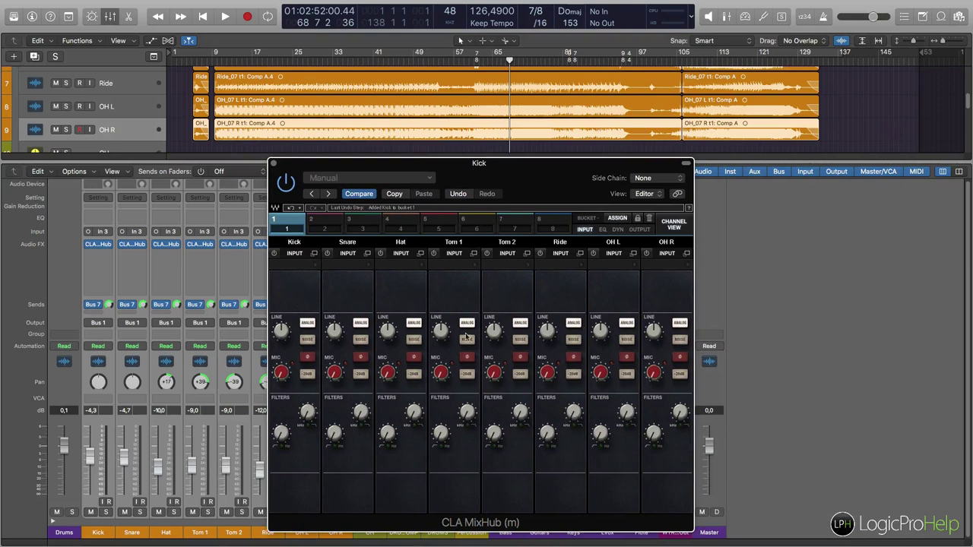
left_click_drag(513, 178, 610, 164)
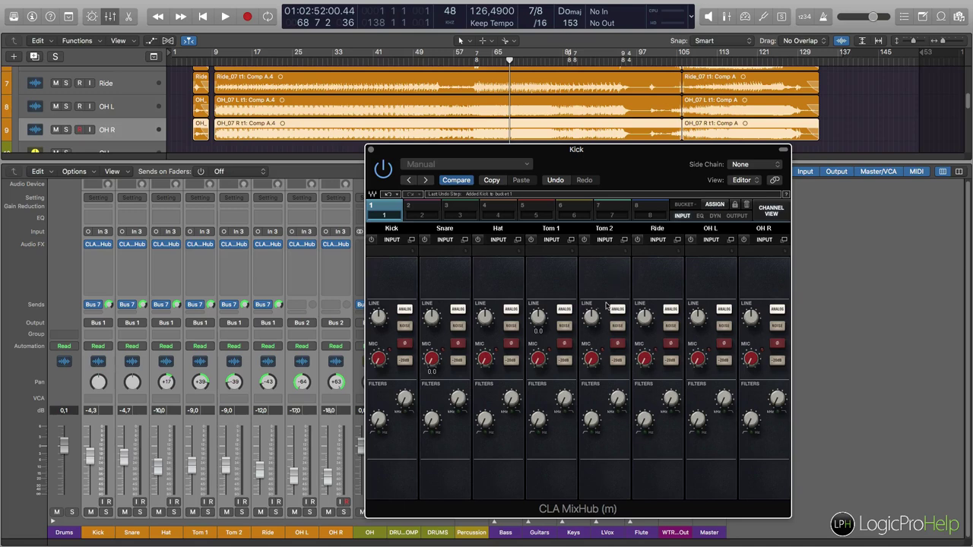
Step: Show the EQ sections of bucket 1 and raise Tom 1's HF gain to about 12 dB
left_click(700, 216)
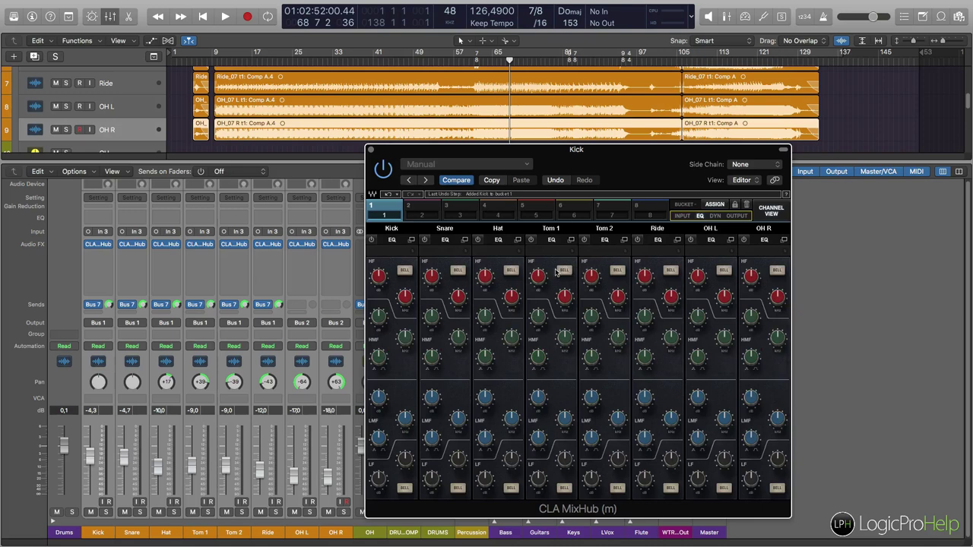
left_click_drag(540, 280, 539, 263)
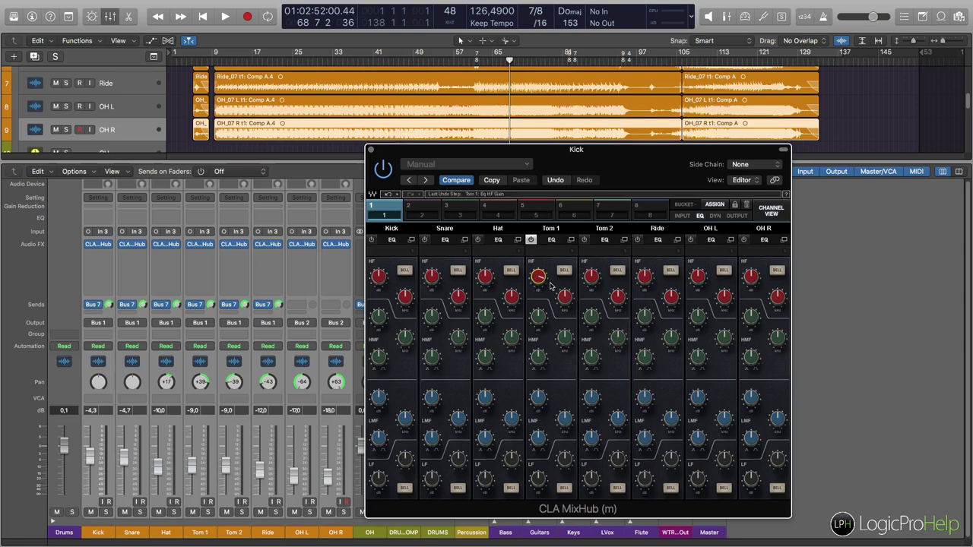
left_click_drag(403, 155, 327, 136)
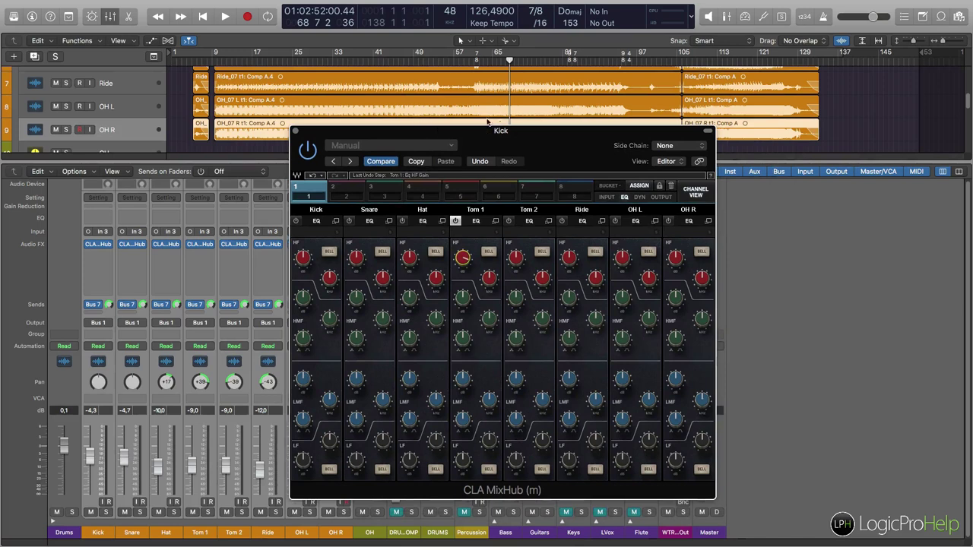
left_click_drag(501, 134, 571, 108)
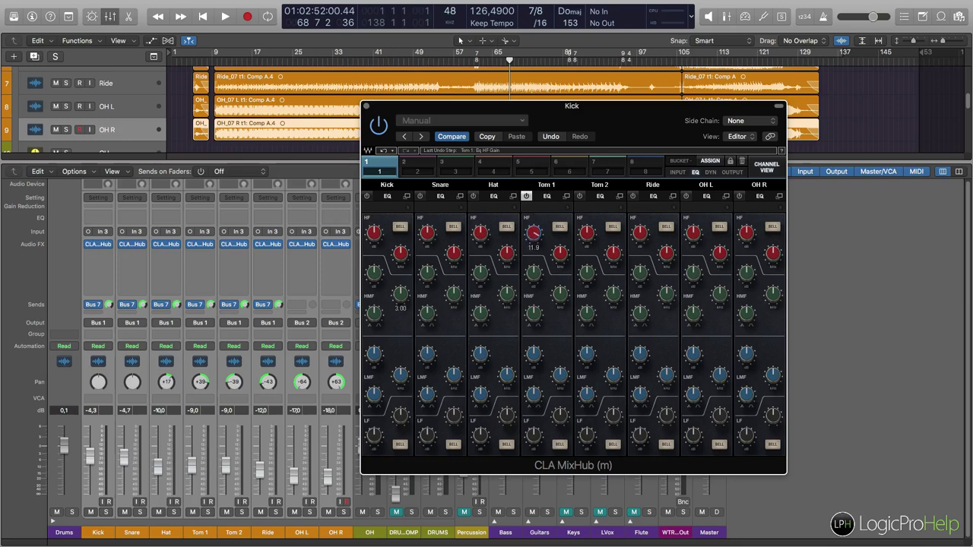
Step: Open the Tom 1 channel's CLA MixHub in Channel View and place the Kick window beside it for comparison
left_click(201, 245)
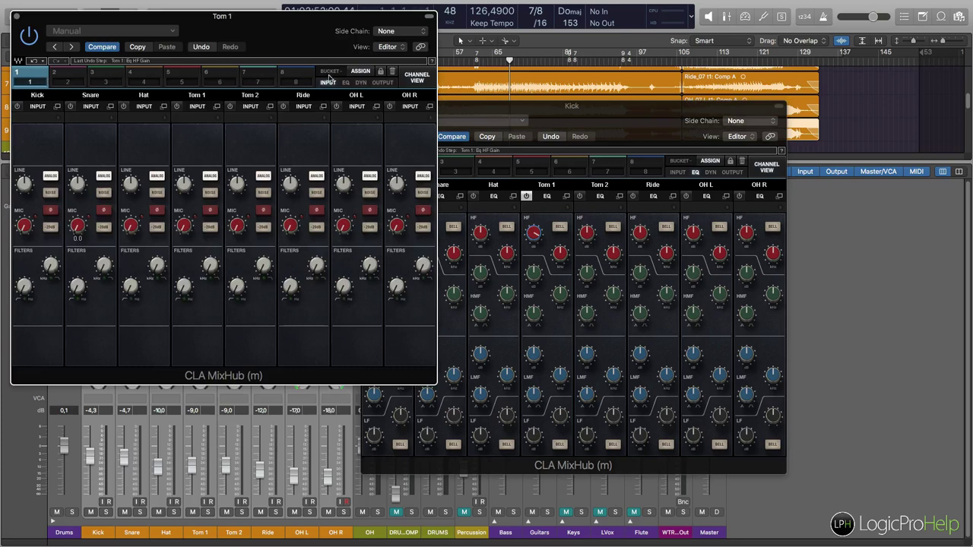
left_click(416, 76)
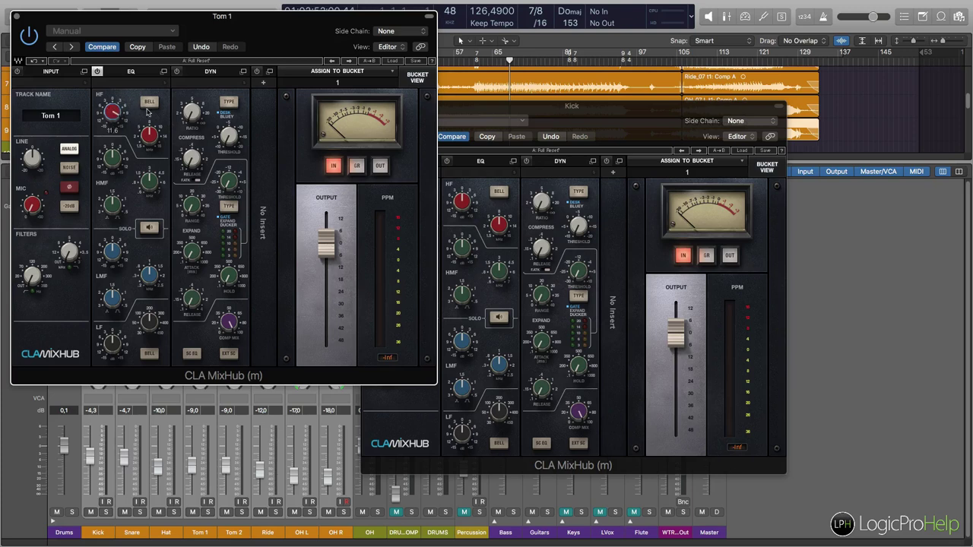
left_click_drag(522, 106, 612, 31)
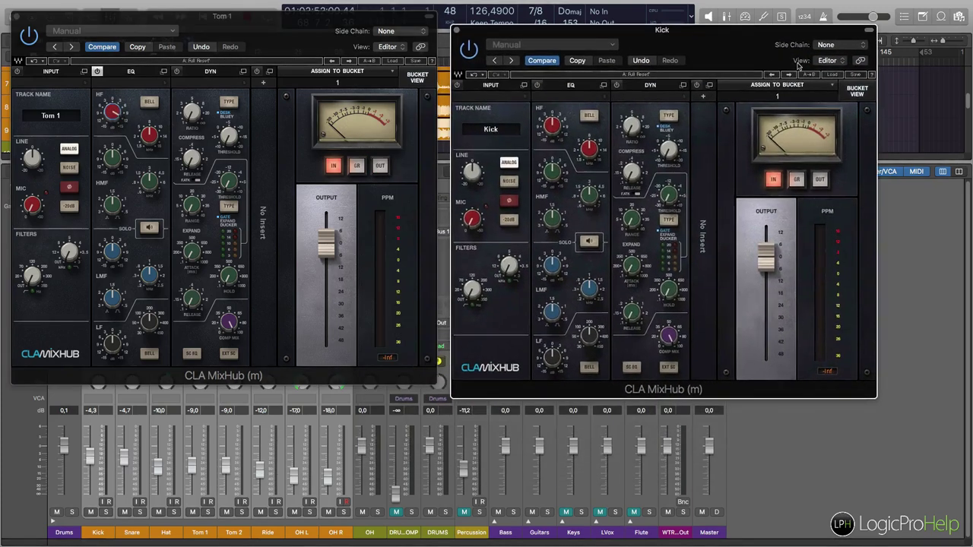
Step: Toggle the CLA MixHub windows repeatedly between Channel View and Bucket View, ending in Bucket View
left_click(857, 93)
left_click(857, 93)
left_click(856, 92)
left_click(856, 93)
left_click(857, 93)
left_click(863, 91)
left_click(863, 90)
left_click(863, 90)
left_click(863, 91)
left_click(861, 92)
left_click(862, 91)
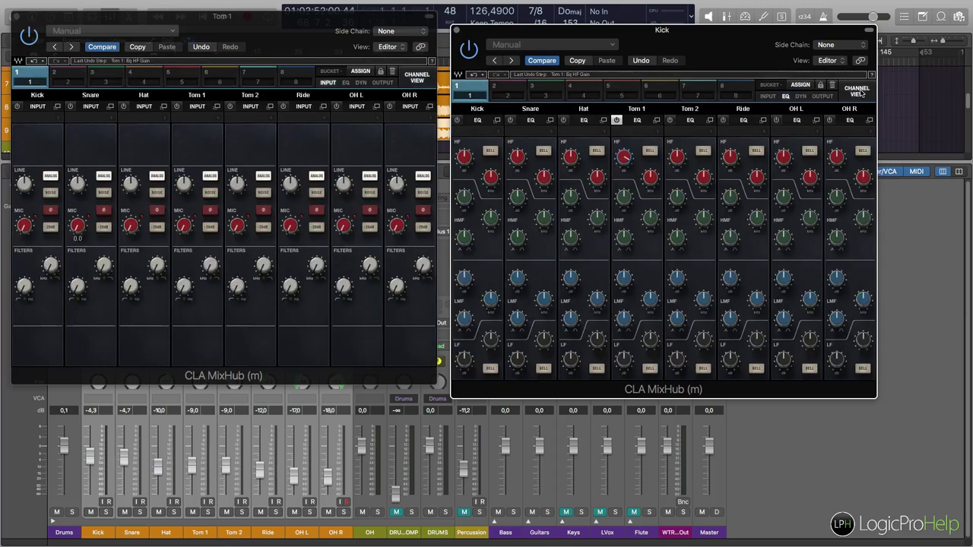
Step: Close the Tom 1 CLA MixHub window and move the Kick window over the mixer
left_click(16, 16)
left_click_drag(696, 59, 594, 88)
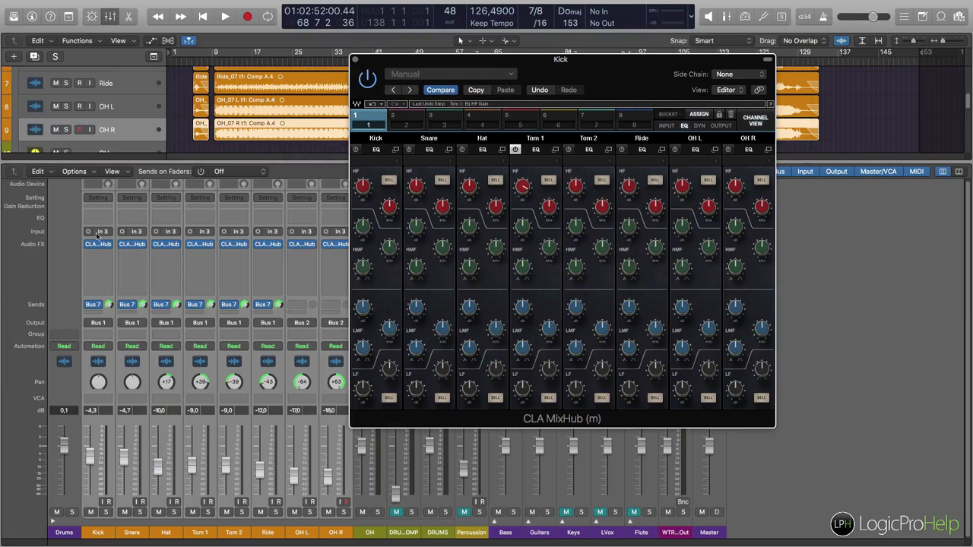
left_click_drag(672, 76, 542, 132)
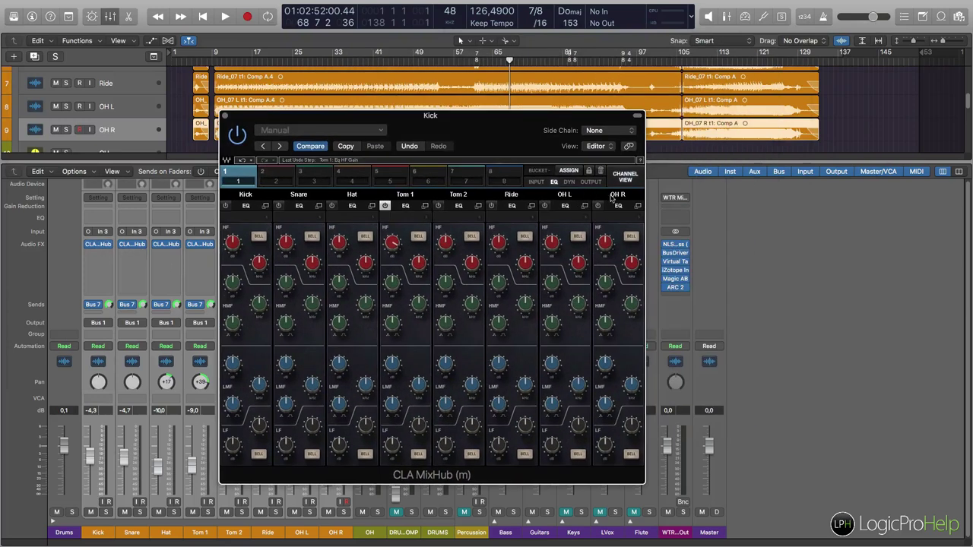
Step: View the Kick channel's full strip in Channel View and return to Bucket View
left_click(624, 176)
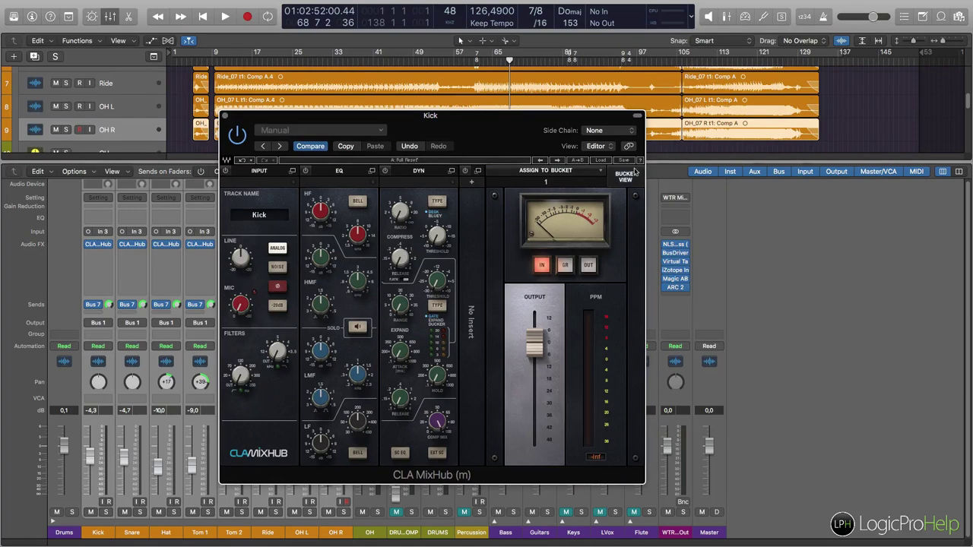
left_click(623, 177)
left_click_drag(487, 139, 450, 116)
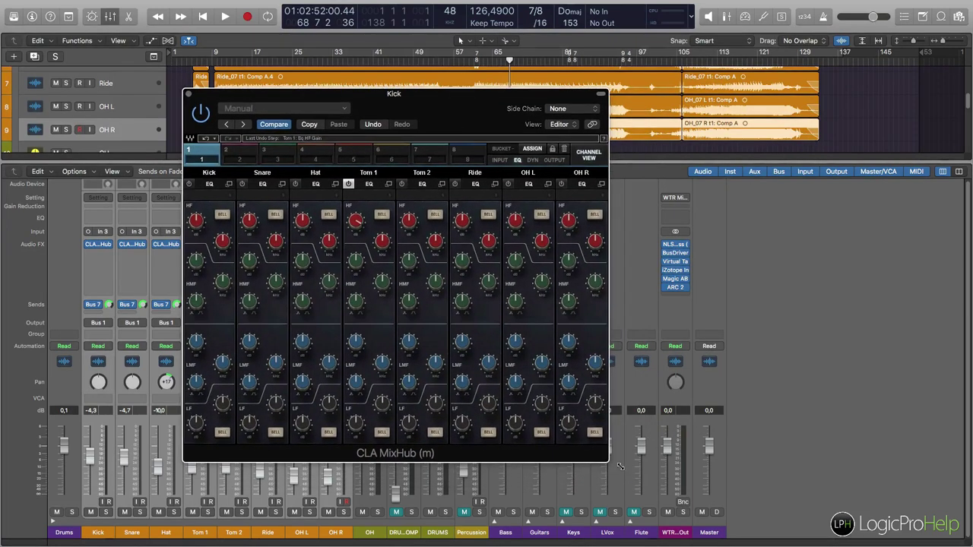
Step: Show the dynamics sections of all the drum channels in bucket 1
left_click_drag(468, 128, 573, 191)
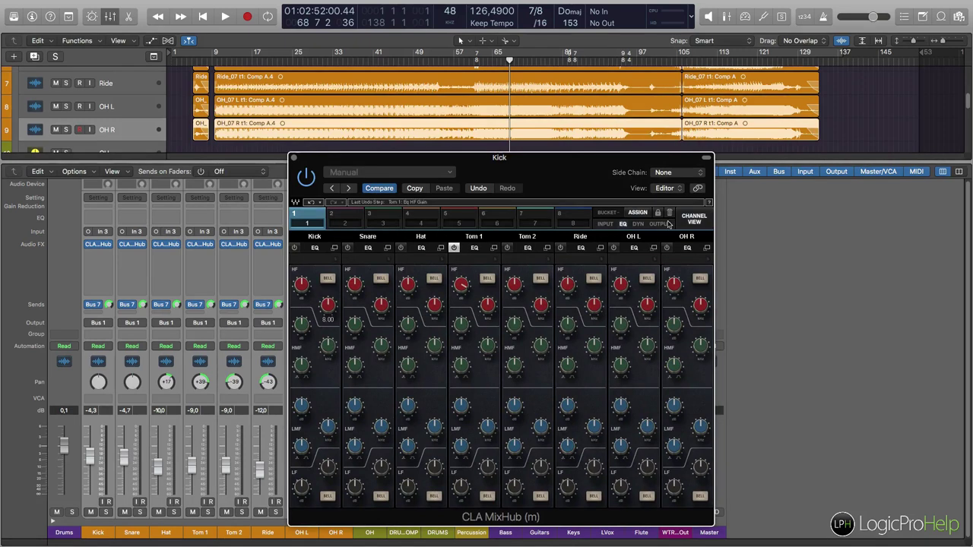
left_click(638, 224)
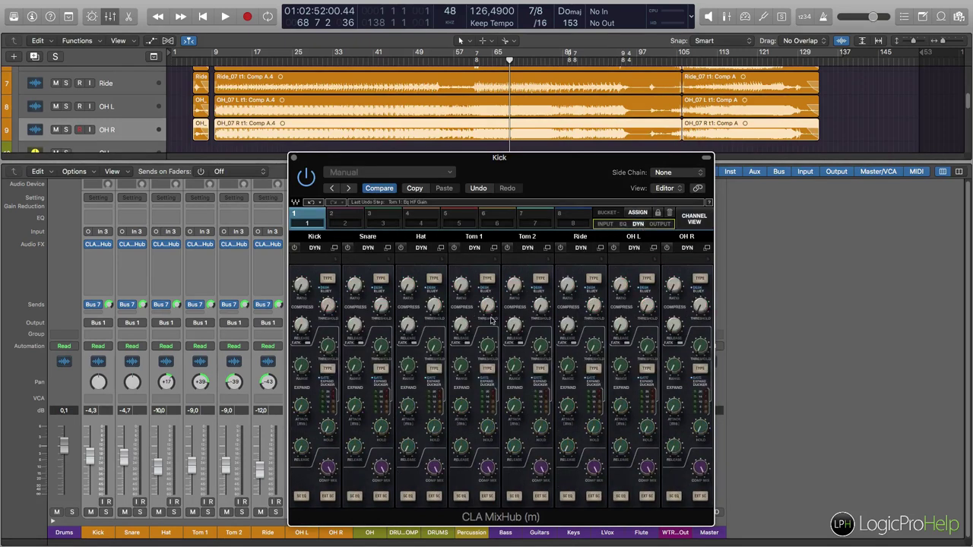
Step: Play the song from bar 9 with the drum output sections shown, switching to bucket 5 and back to bucket 1
left_click(660, 224)
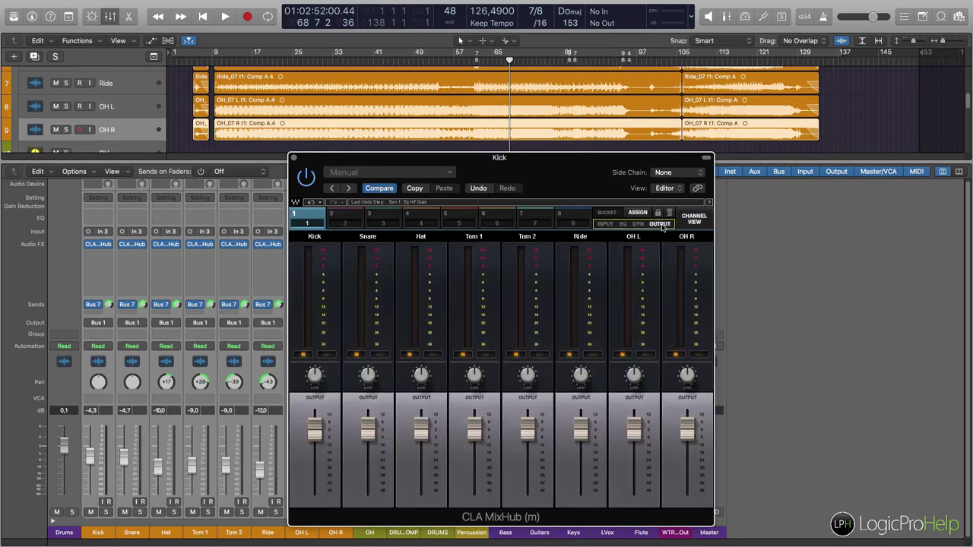
left_click_drag(583, 158, 570, 115)
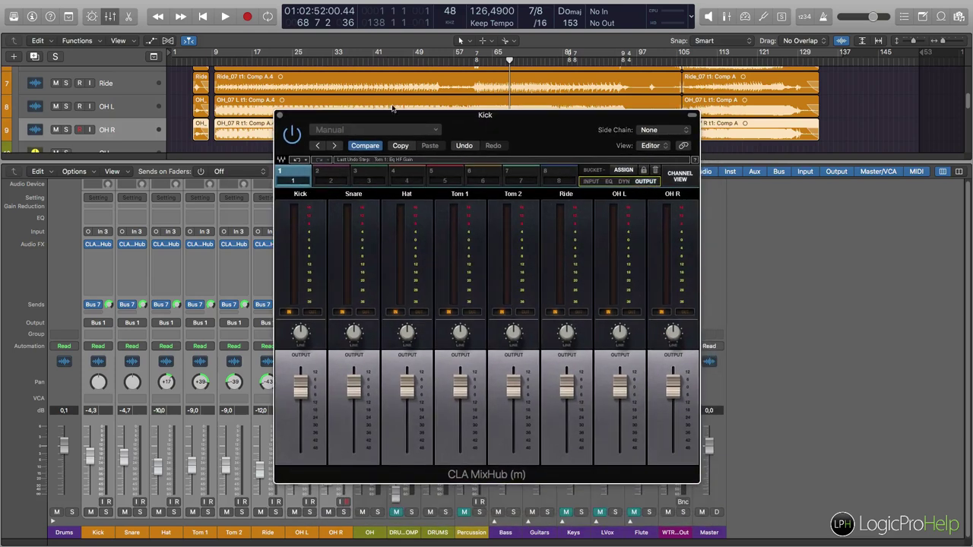
left_click(218, 65)
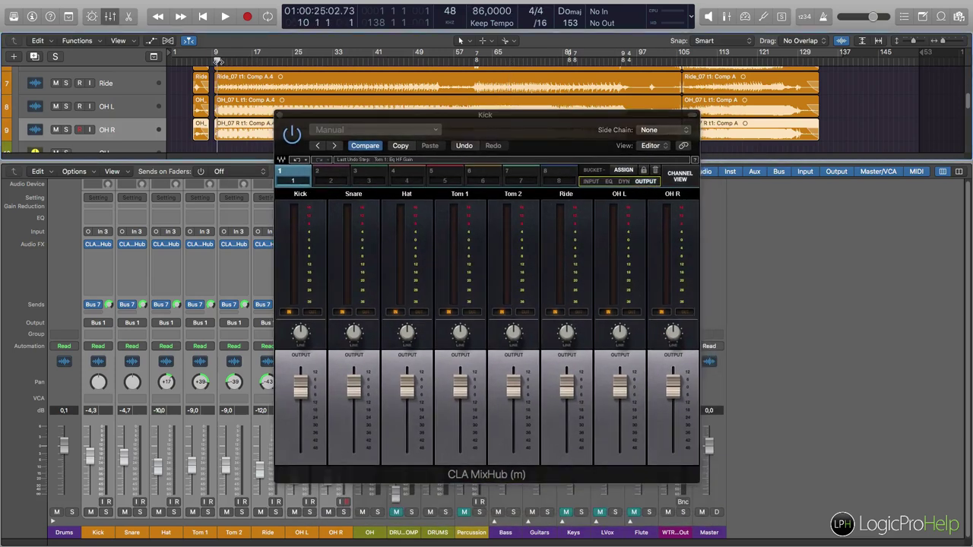
key("space")
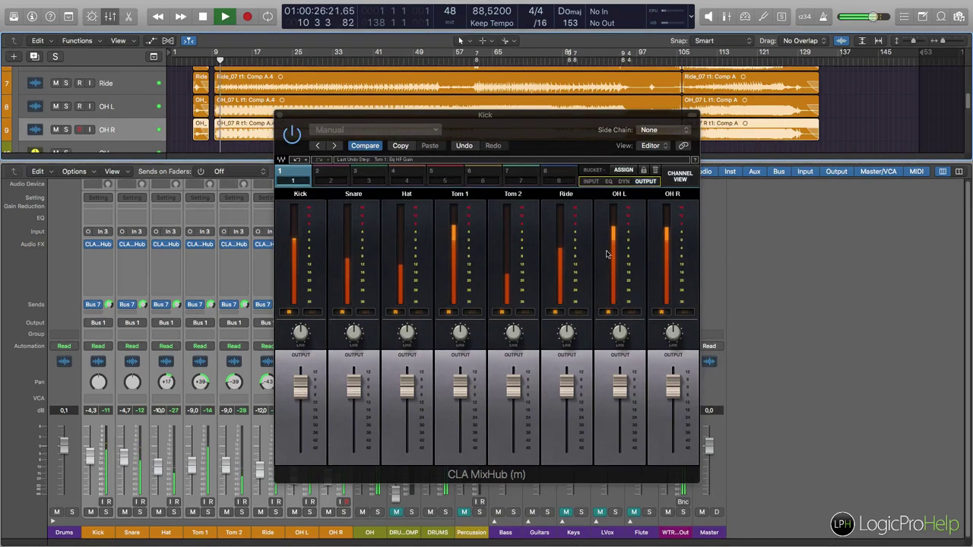
left_click(444, 175)
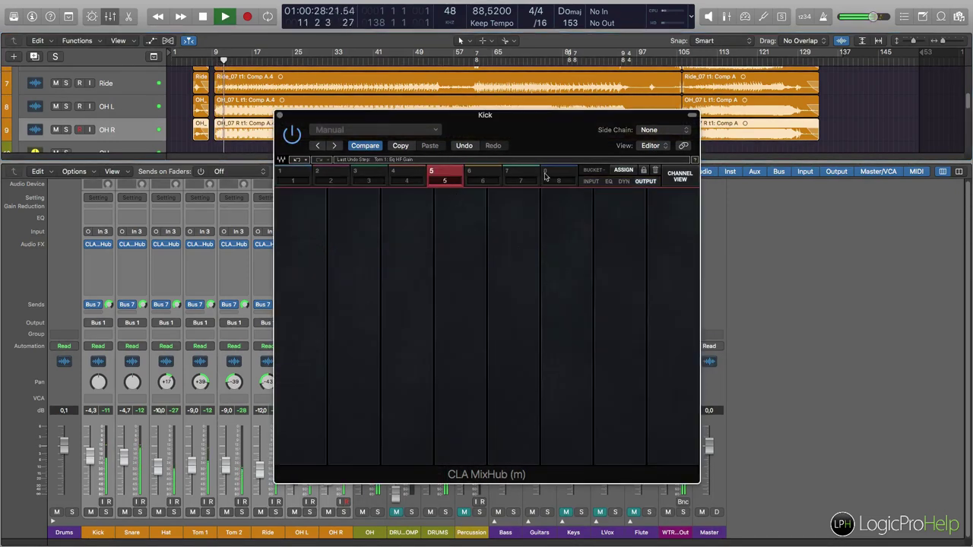
left_click(297, 175)
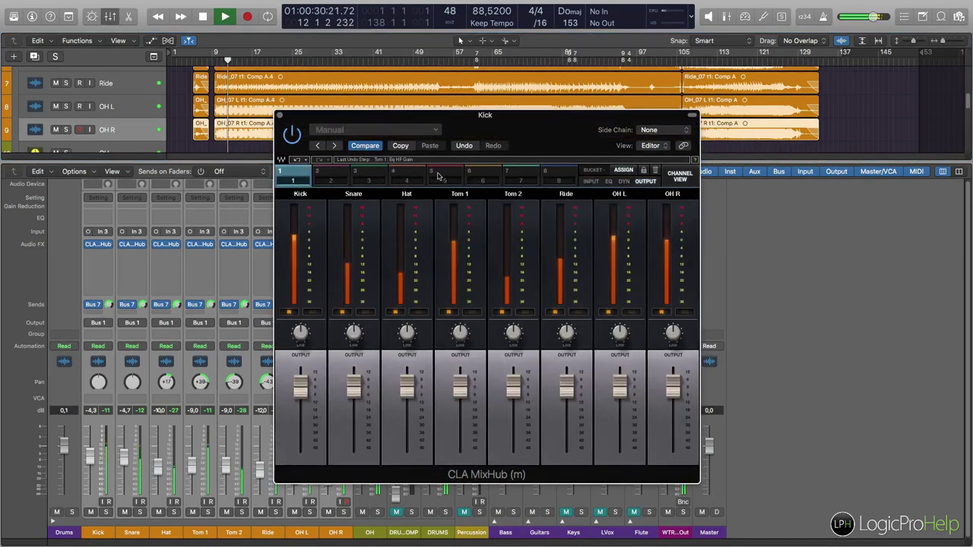
Step: Show the EQ sections of bucket 1 and set Tom 1's high-frequency gain to about 0.5
left_click(608, 182)
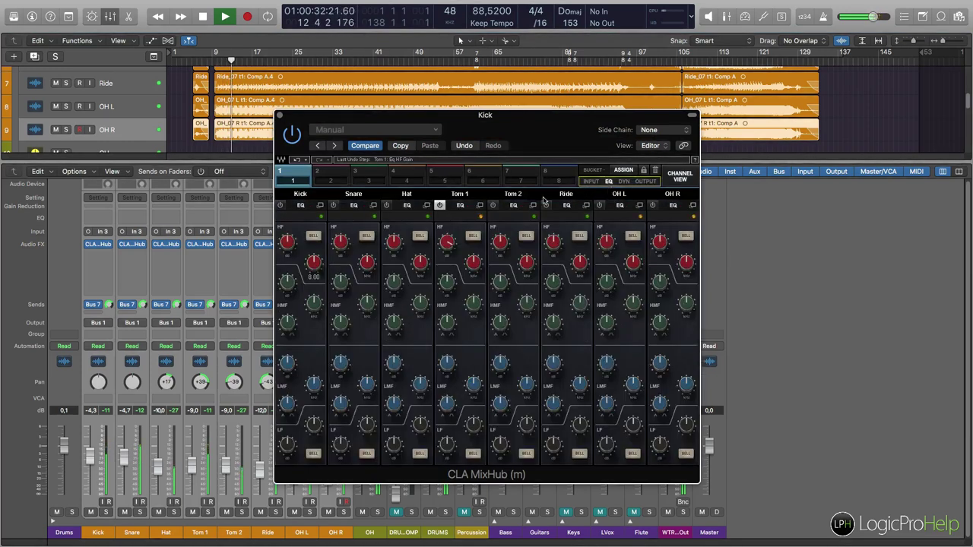
left_click_drag(447, 242, 447, 237)
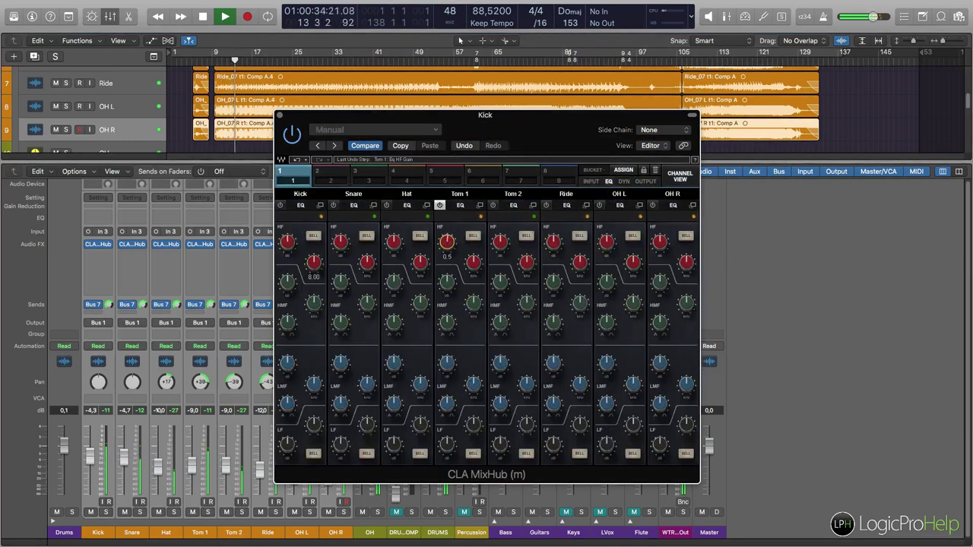
Step: Lower the output faders of the Ride, OH L, OH R, Tom 2, Tom 1, Hat and Snare channels in bucket 1
left_click(645, 182)
left_click_drag(566, 383, 567, 414)
left_click_drag(619, 384, 619, 414)
left_click_drag(673, 386, 673, 414)
left_click_drag(513, 386, 513, 403)
left_click_drag(459, 386, 460, 407)
left_click_drag(407, 386, 407, 411)
left_click_drag(354, 386, 353, 403)
Step: Rebalance the Kick, Snare, Hat and Tom 1 output faders, bringing the Snare nearly back up and the Hat to about -13.4
left_click_drag(300, 386, 301, 389)
left_click_drag(354, 403, 354, 388)
left_click_drag(407, 410, 406, 404)
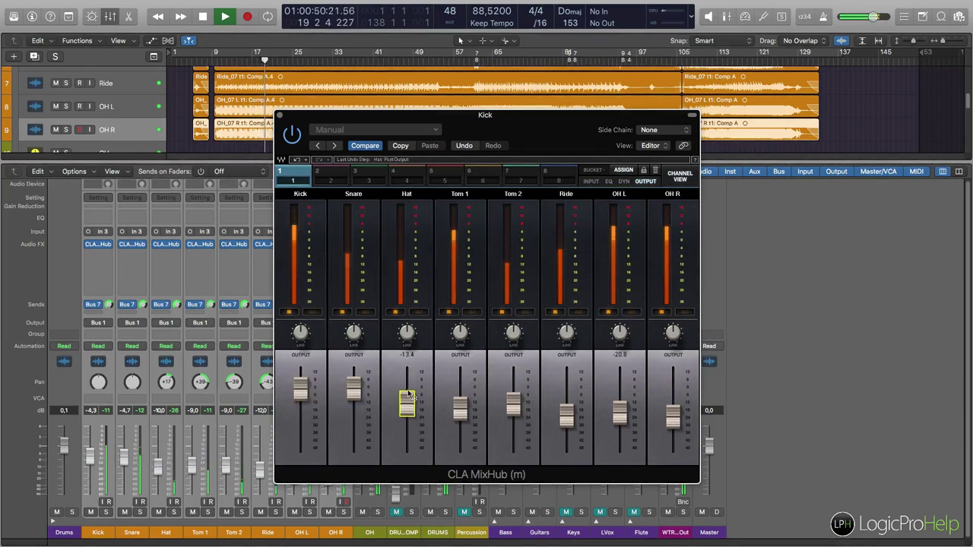
mouse_move(461, 413)
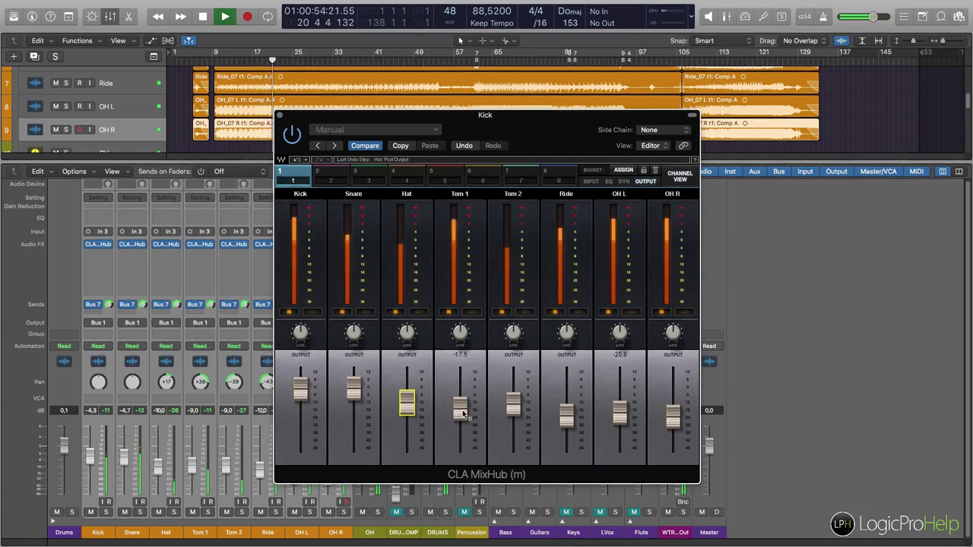
left_click(461, 412)
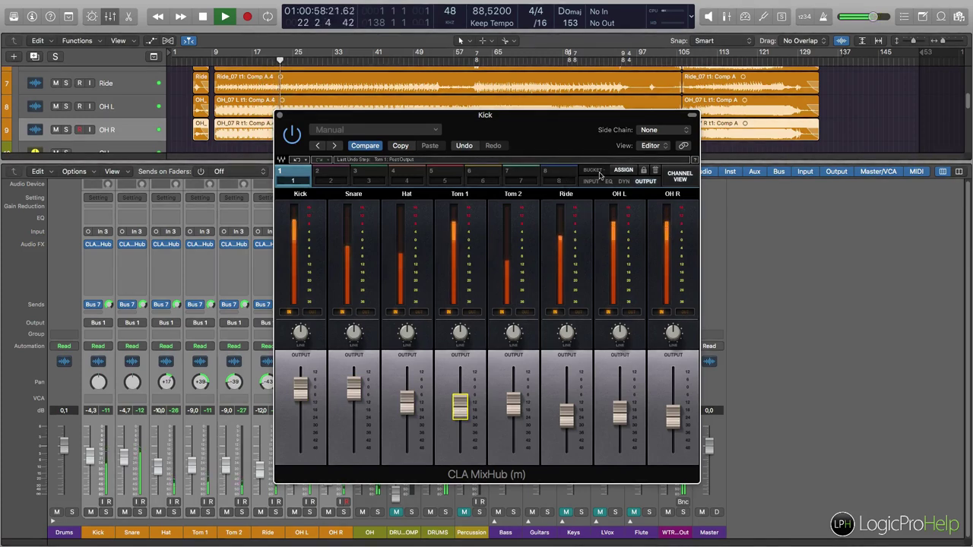
Step: Set the Hat's compressor release to about 0.13 in the bucket's dynamics sections and stop playback
left_click(624, 182)
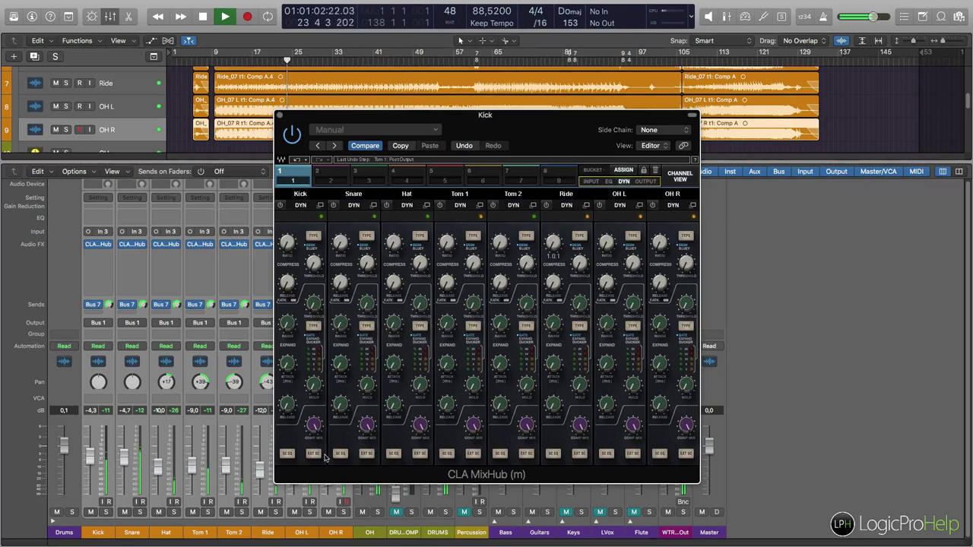
left_click(395, 286)
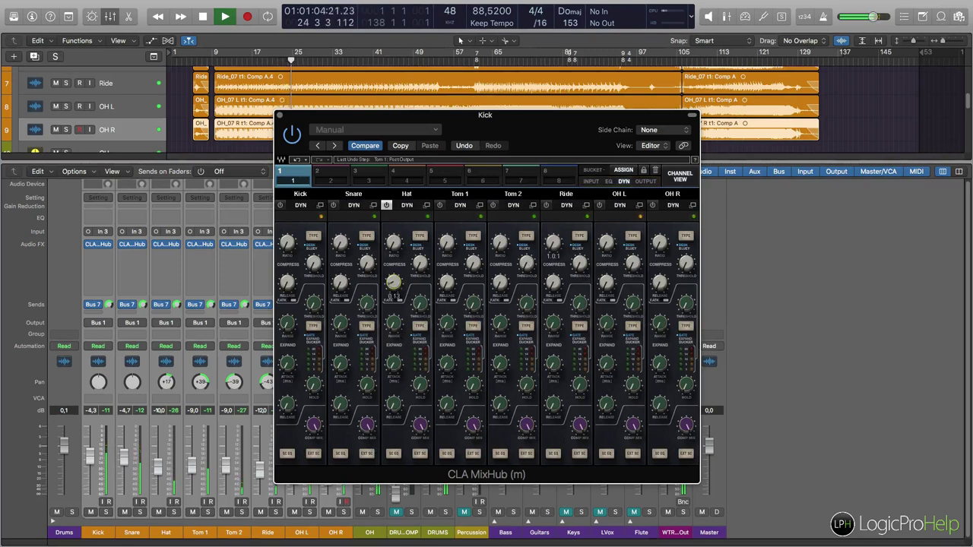
key("space")
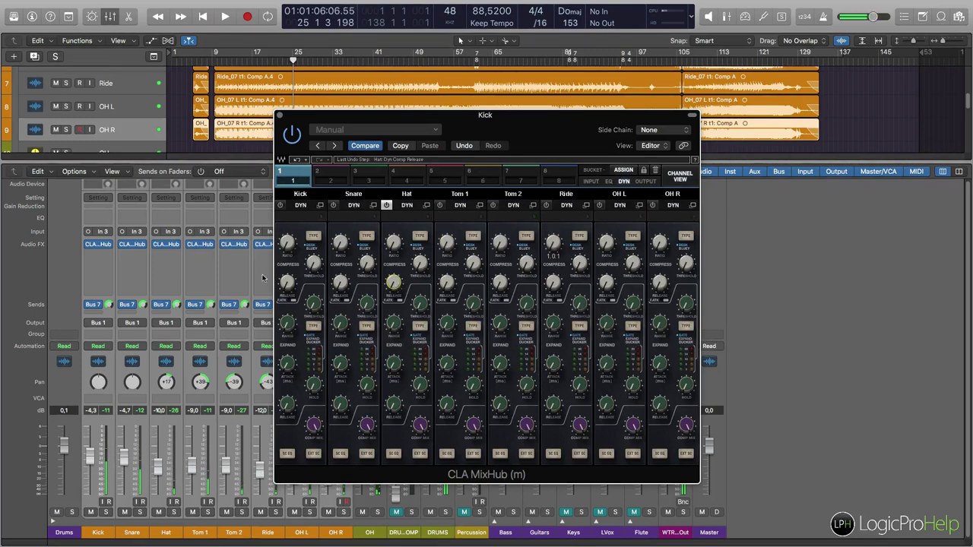
Step: Show the input sections of all the drum channels and adjust the Kick's line gain slightly
left_click_drag(454, 118, 547, 125)
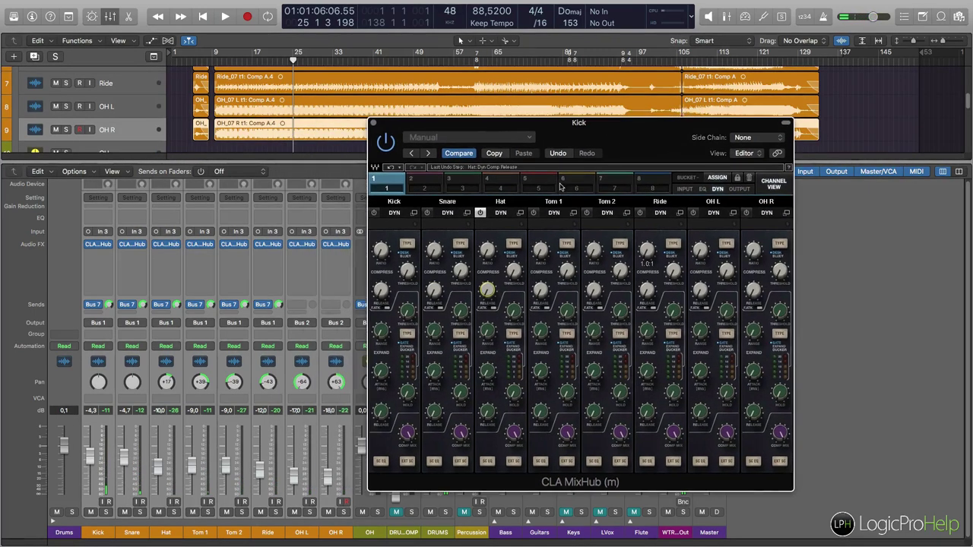
left_click(684, 189)
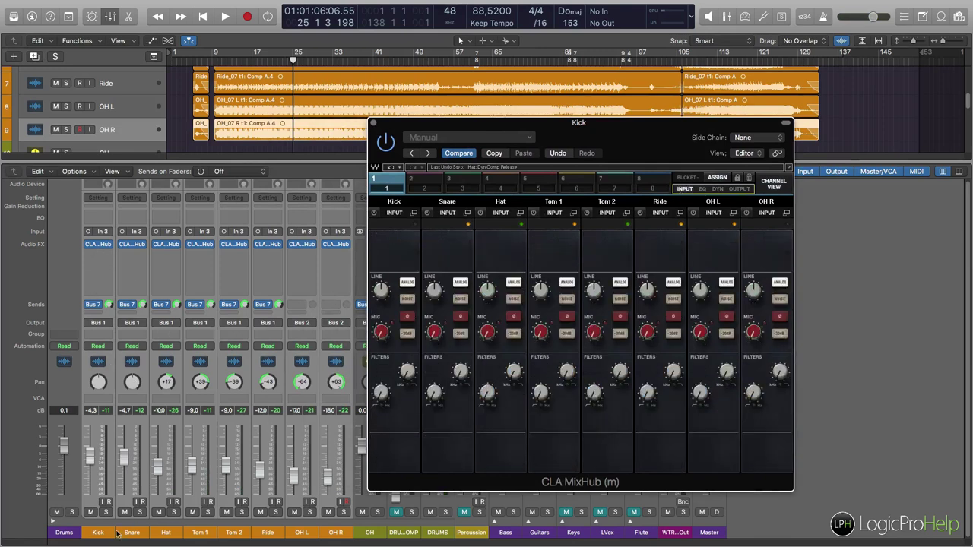
left_click_drag(378, 294, 378, 291)
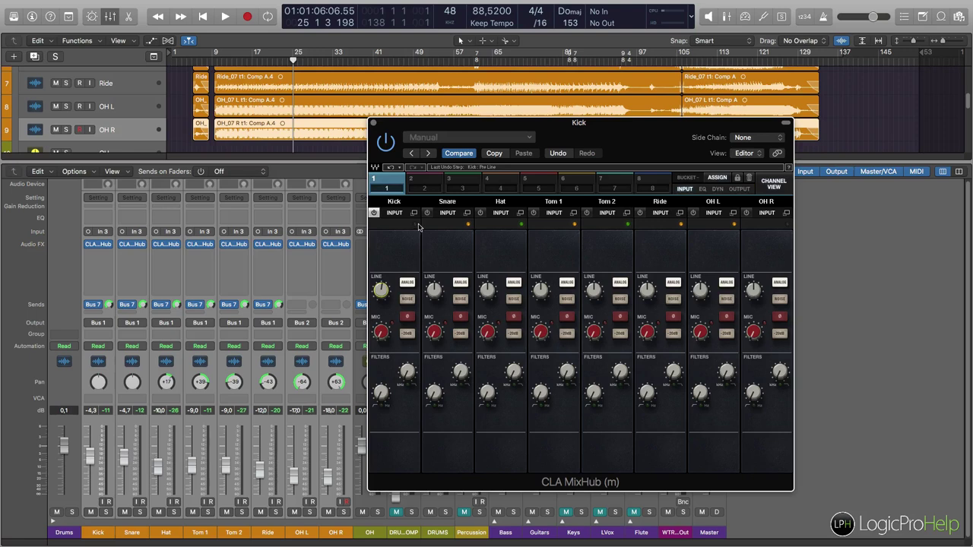
Step: Step through the EQ, dynamics and output sections of the drum channels in bucket 1
left_click(703, 189)
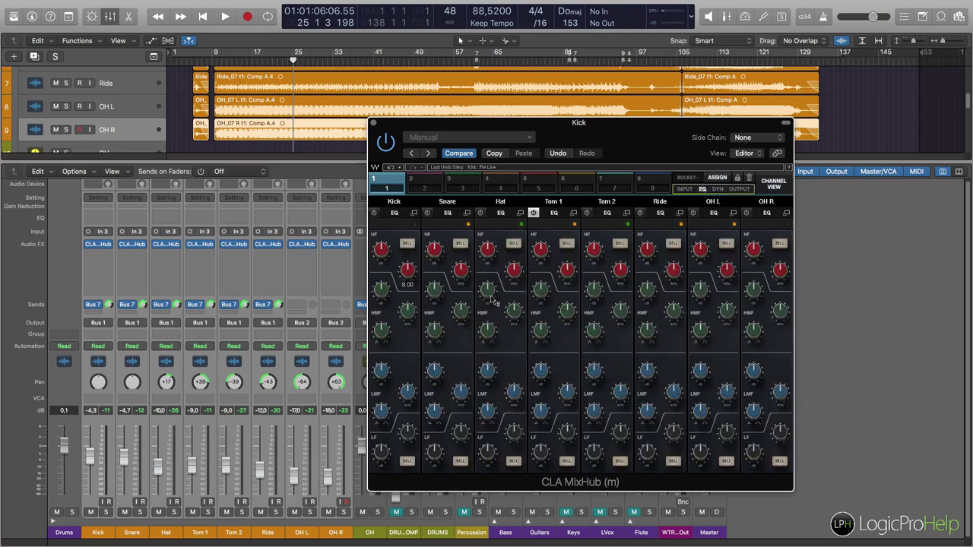
left_click(718, 189)
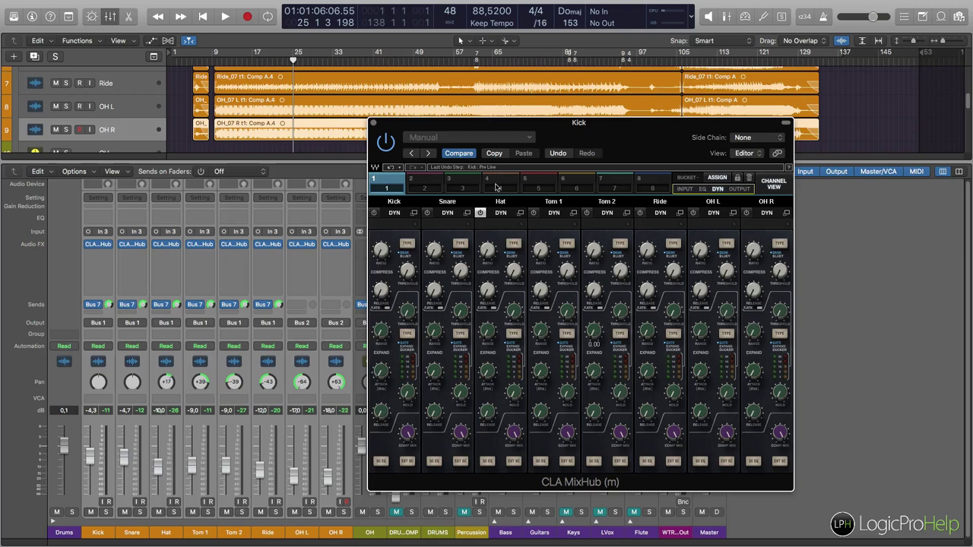
mouse_move(646, 152)
left_mouse_down()
mouse_move(544, 83)
mouse_move(643, 153)
left_mouse_up()
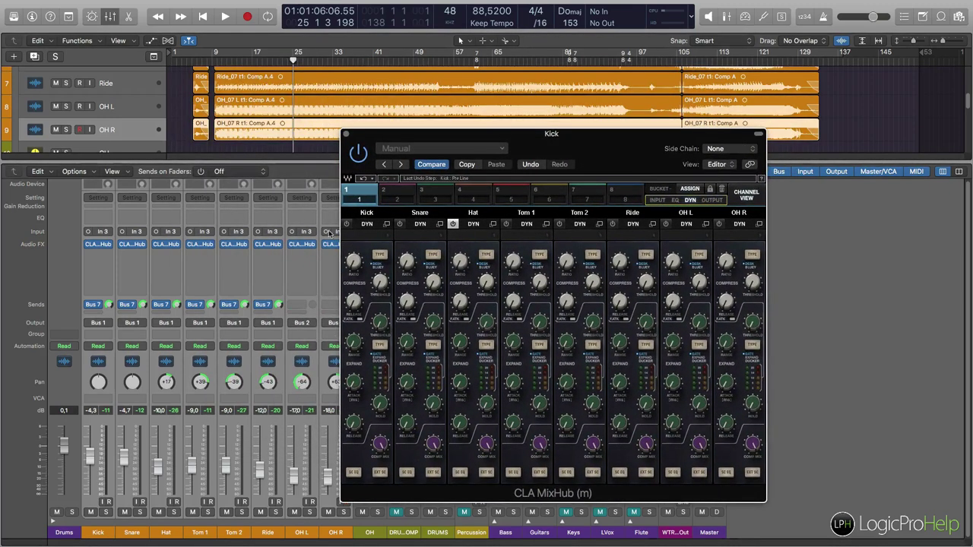
left_click(710, 200)
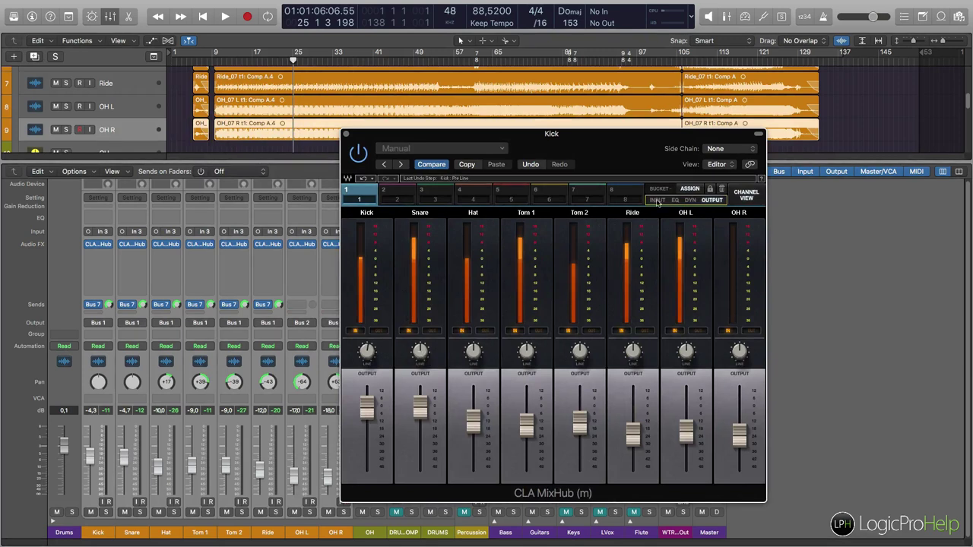
Step: Switch the Kick window to Channel View and reposition it to show the full channel strip
left_click(754, 197)
left_click_drag(547, 133, 623, 132)
left_click_drag(667, 166, 502, 119)
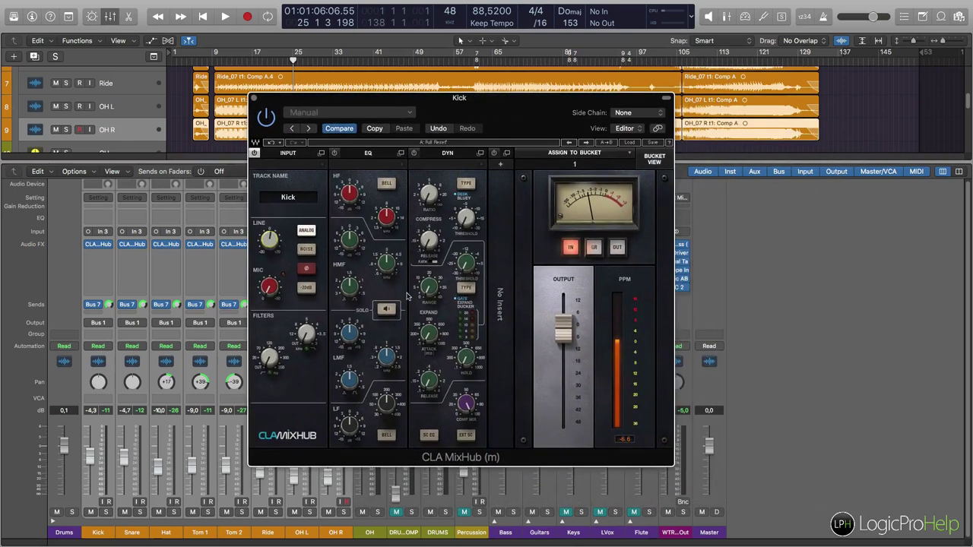
Step: Close the Kick's CLA MixHub window and open the Snare's, placing it over the mixer
left_click(97, 244)
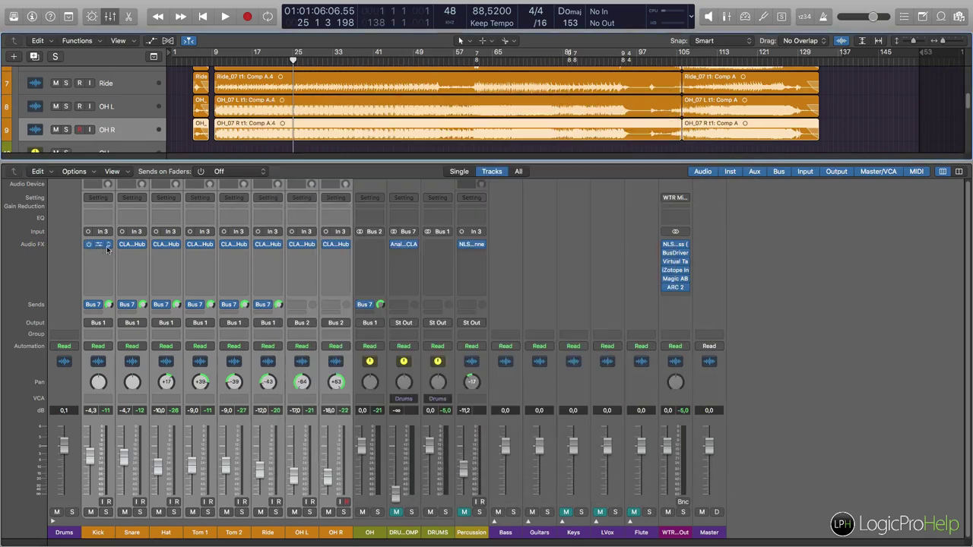
left_click(135, 245)
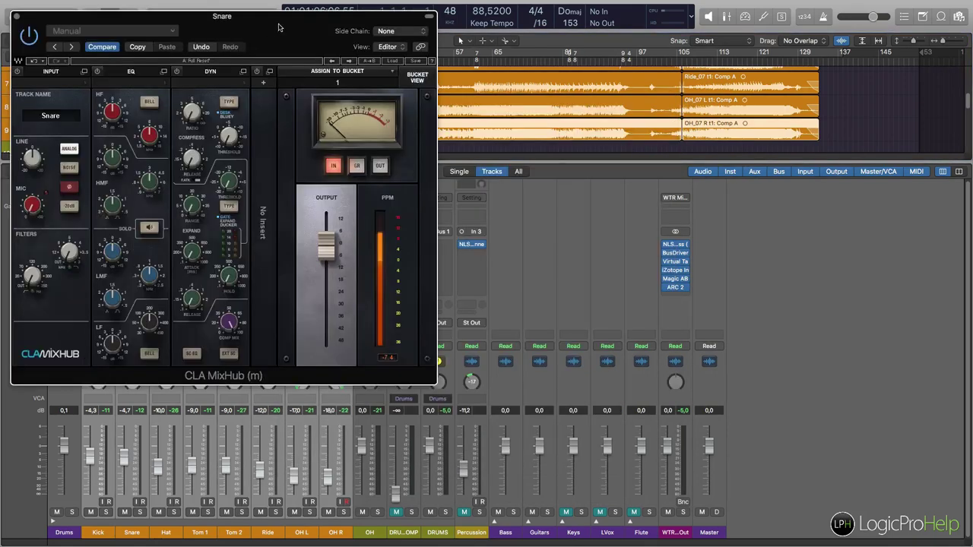
left_click_drag(280, 28, 622, 150)
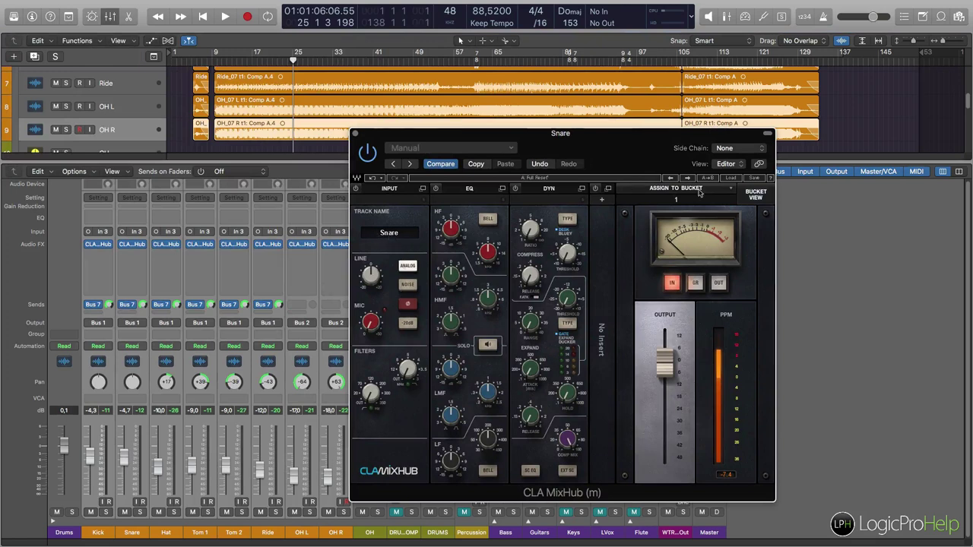
Step: Switch the Snare window to Bucket View and cycle through the input, EQ and dynamics sections, ending on dynamics
left_click(754, 196)
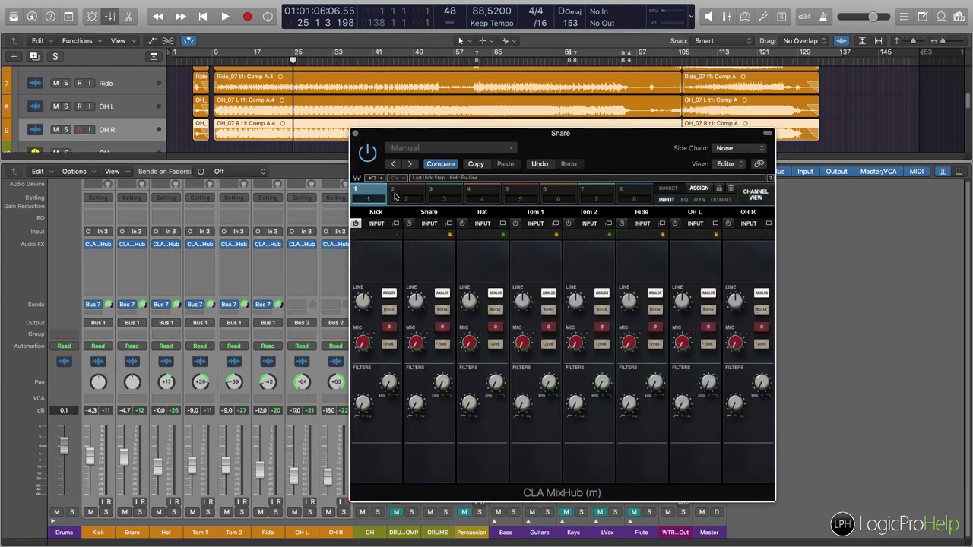
left_click(684, 199)
left_click(699, 199)
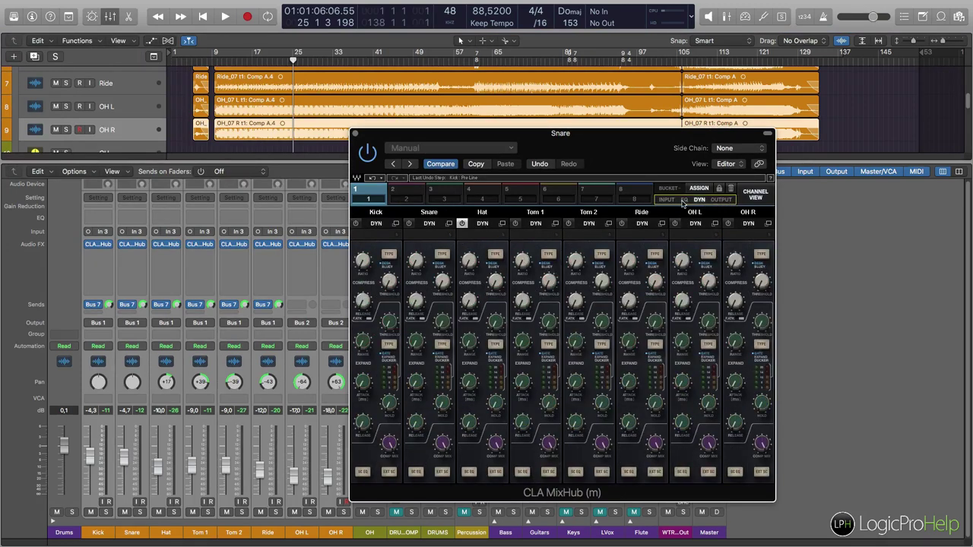
left_click(683, 199)
left_click(666, 200)
left_click(683, 200)
left_click(698, 200)
Step: Switch off the Hat's dynamics section and show the input sections of the drum channels
left_click_drag(557, 154, 509, 160)
left_click(413, 230)
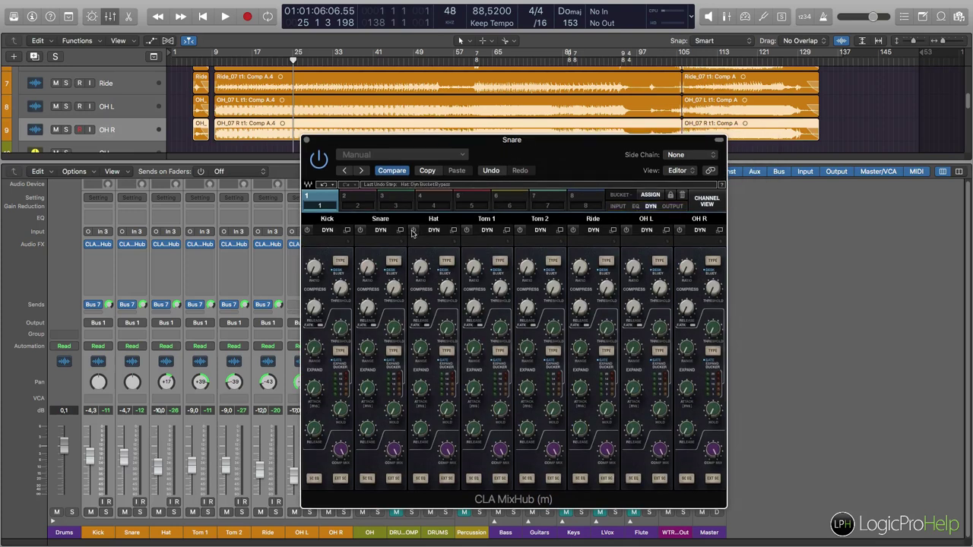
left_click(620, 206)
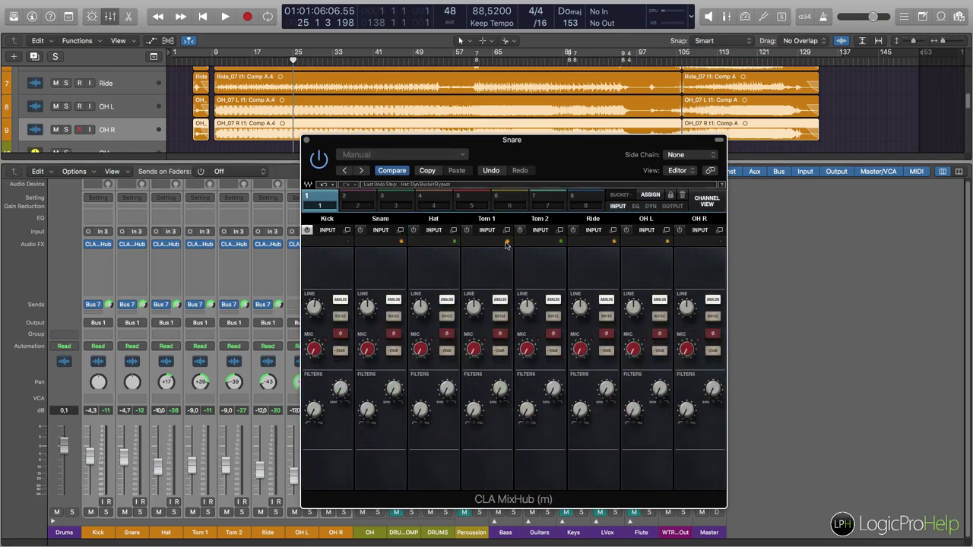
left_click_drag(544, 144, 576, 142)
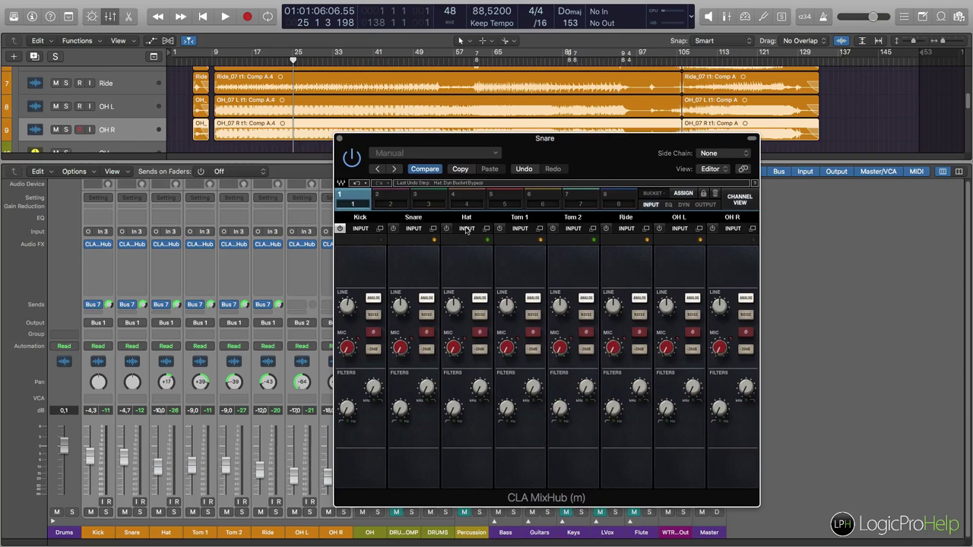
Step: Return the Snare window to Channel View and reposition it over the mixer
left_click(737, 202)
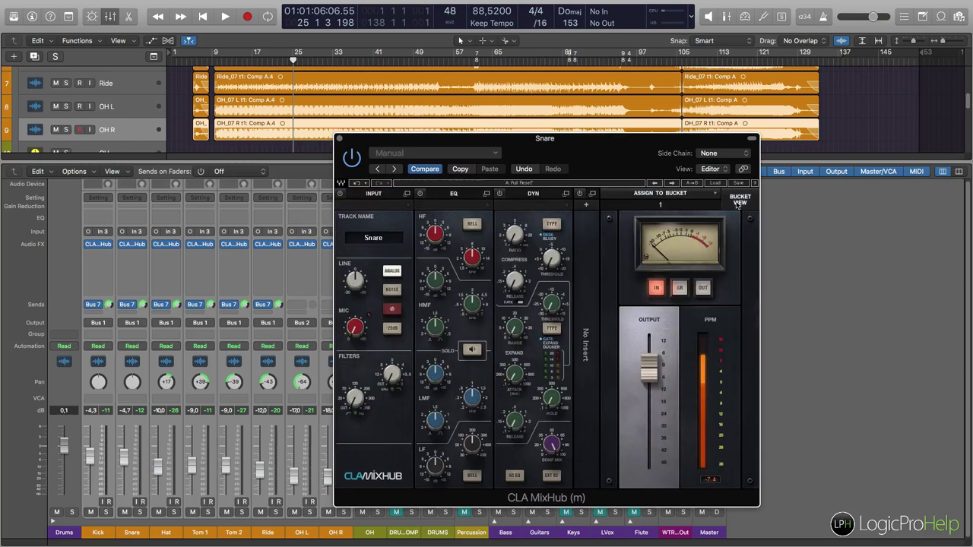
left_click_drag(527, 138, 440, 91)
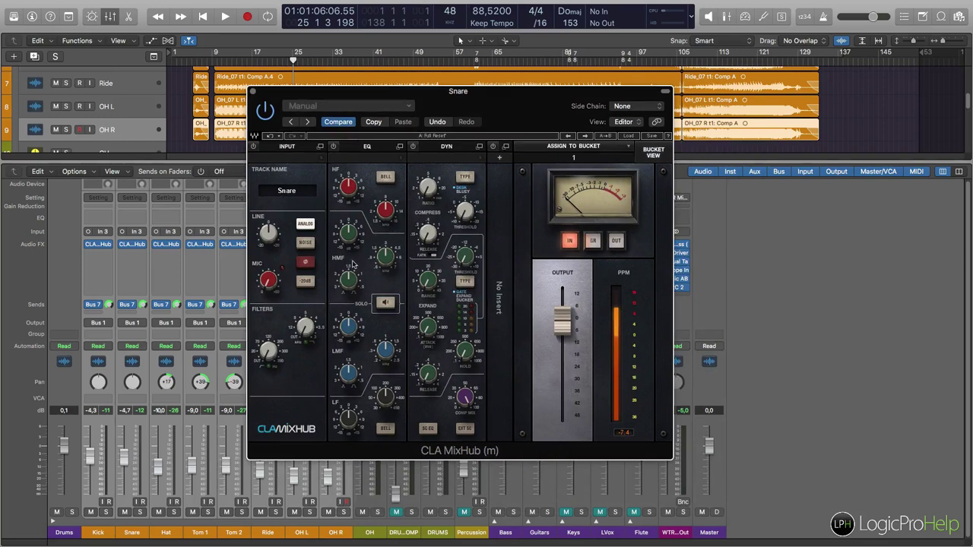
left_click_drag(458, 101, 506, 167)
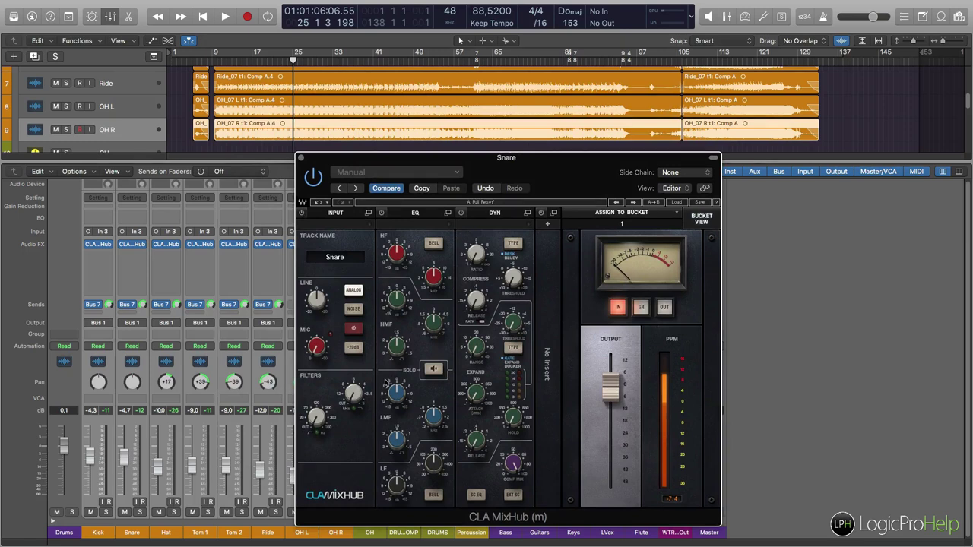
left_click_drag(561, 189, 577, 165)
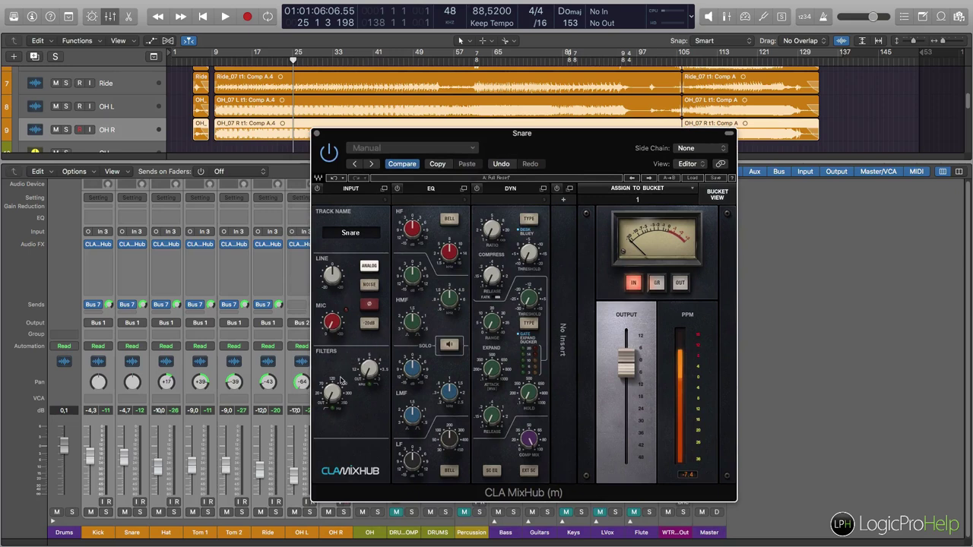
Step: Toggle the Analog and Noise options in the Snare's input section, leaving both on
left_click(330, 401)
left_click(369, 266)
left_click(377, 288)
left_click(375, 288)
left_click(369, 270)
left_click(370, 268)
left_click(370, 286)
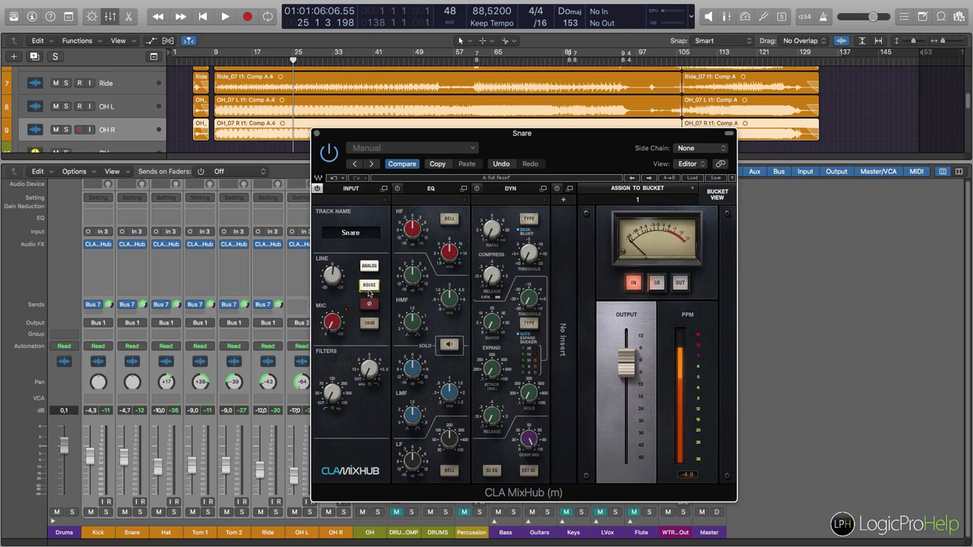
Step: Set the Snare's Line gain to -6.0, boost its HF EQ gain to 1.6 and lower the HF frequency
mouse_move(334, 328)
left_mouse_down()
mouse_move(335, 306)
mouse_move(334, 330)
left_mouse_up()
left_click_drag(332, 277, 332, 285)
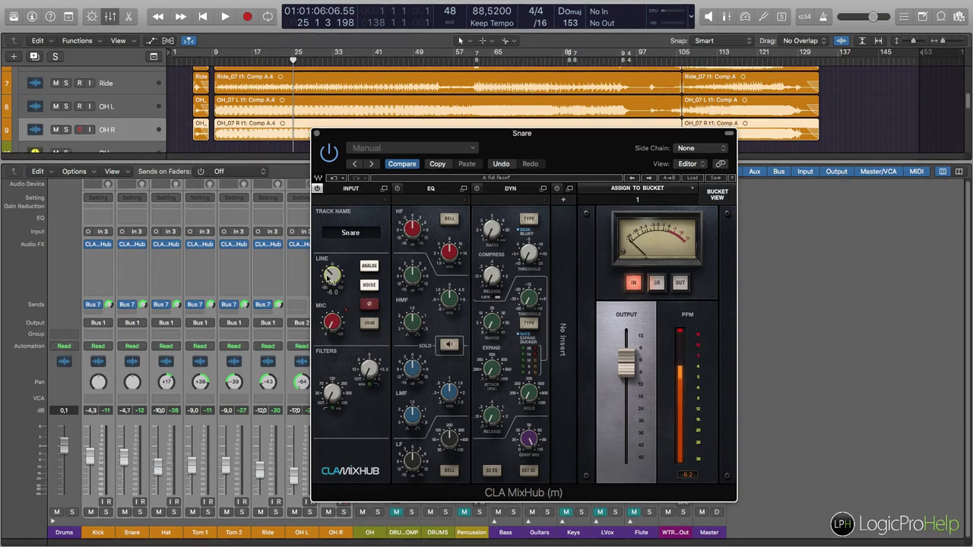
left_click_drag(332, 275, 332, 277)
left_click_drag(412, 228, 412, 221)
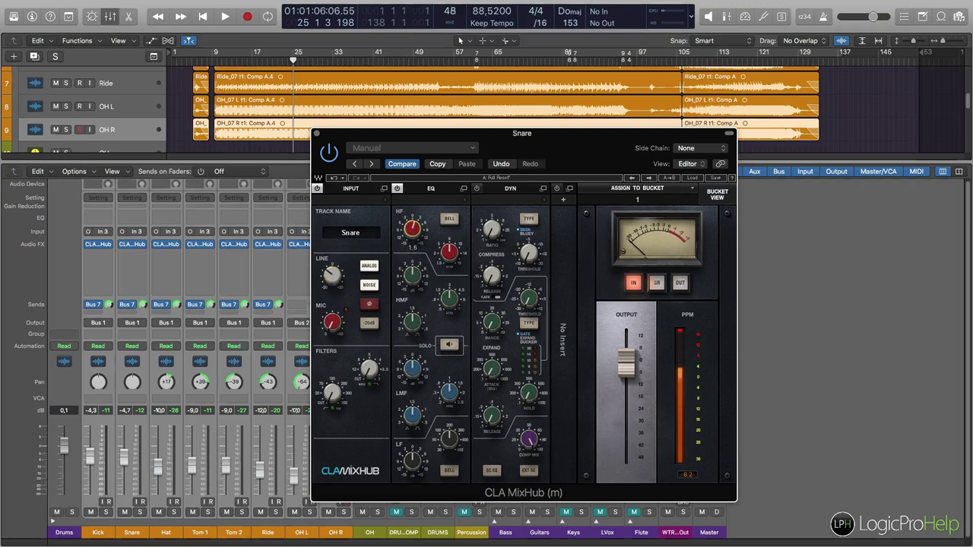
left_click_drag(449, 251, 415, 230)
Step: Select the Kick channel in the mixer and move the Snare plug-in window clear of the Kick strip
left_click_drag(553, 145, 486, 119)
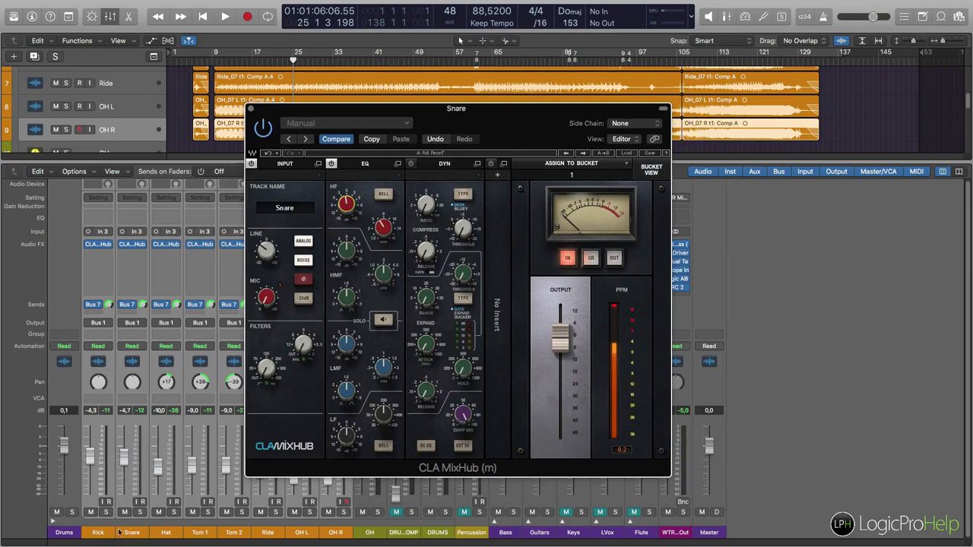
left_click(95, 532)
left_click_drag(339, 118, 400, 170)
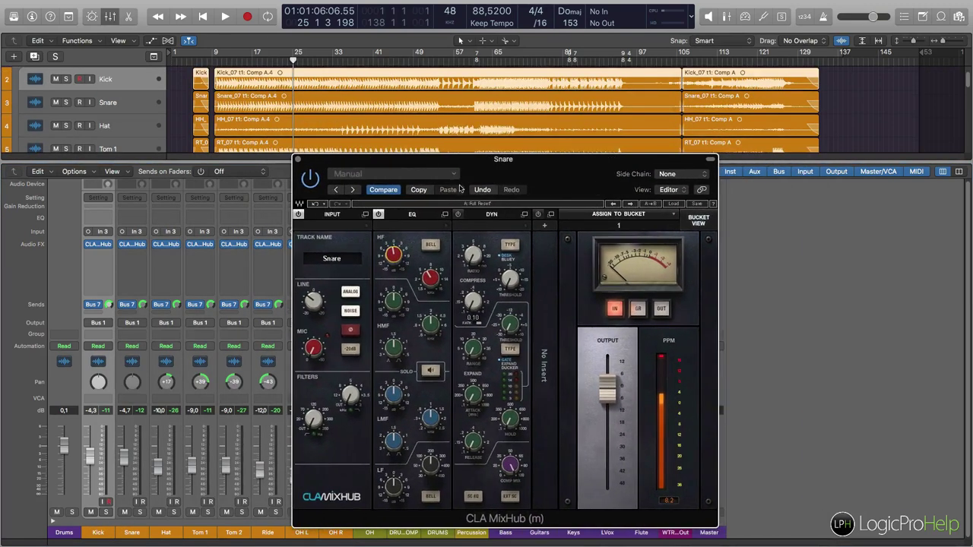
left_click_drag(553, 182, 559, 135)
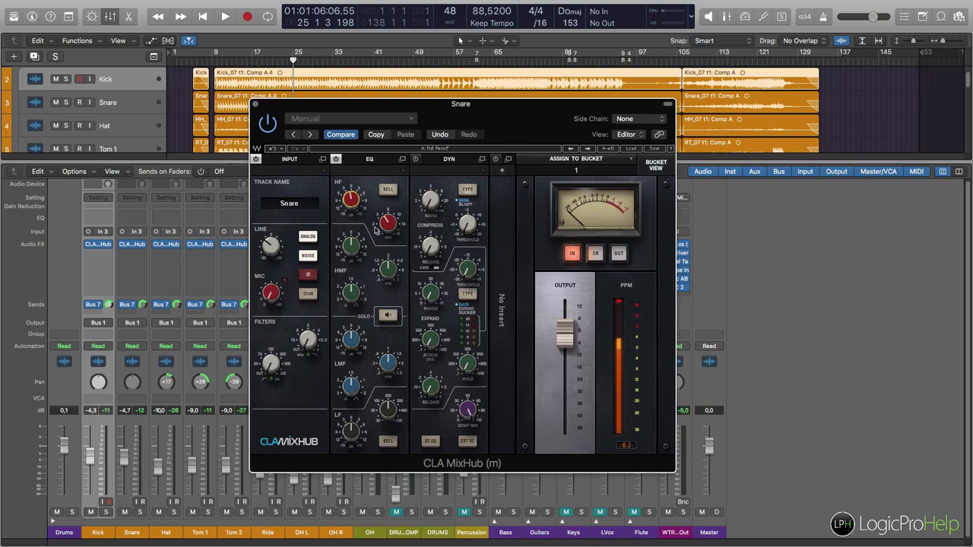
left_click_drag(413, 106, 494, 89)
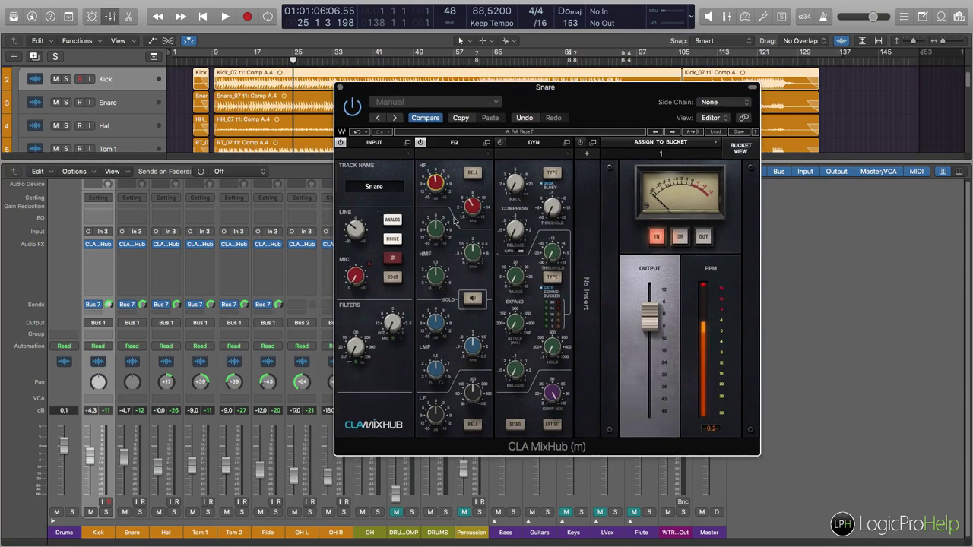
Step: Insert SSLChannel (m) in the Kick's next free Audio FX slot and arrange its window beside the Snare's CLA MixHub window
left_click(98, 255)
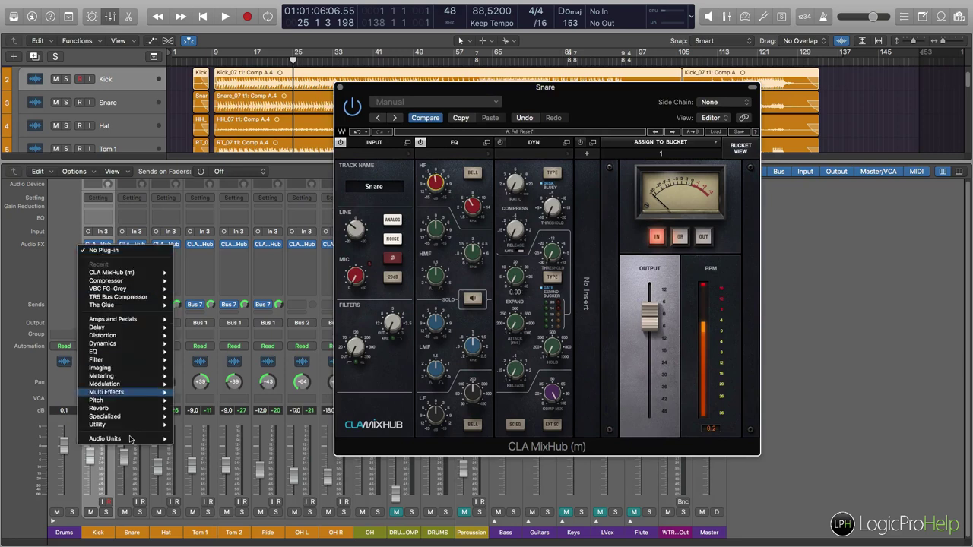
mouse_move(129, 440)
mouse_move(204, 344)
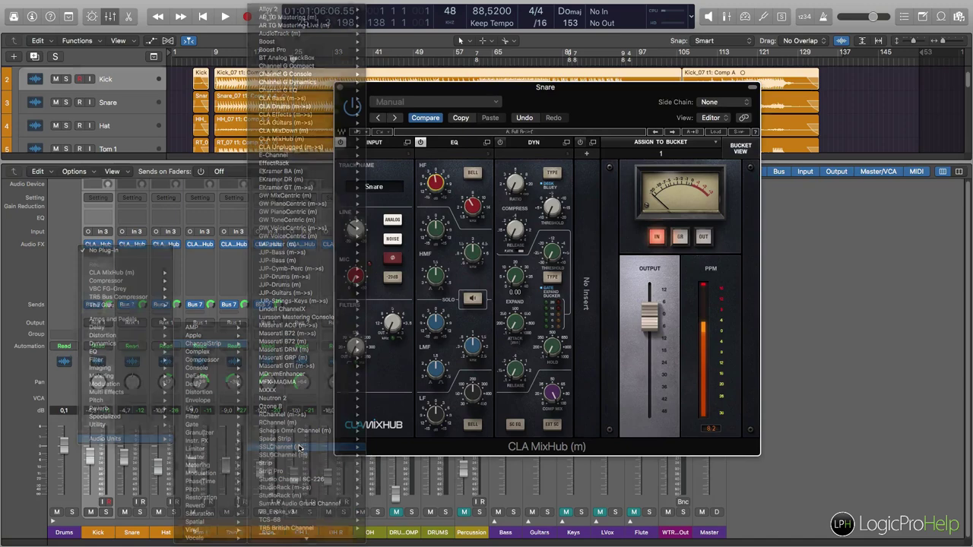
left_click(298, 448)
left_click_drag(152, 9, 673, 92)
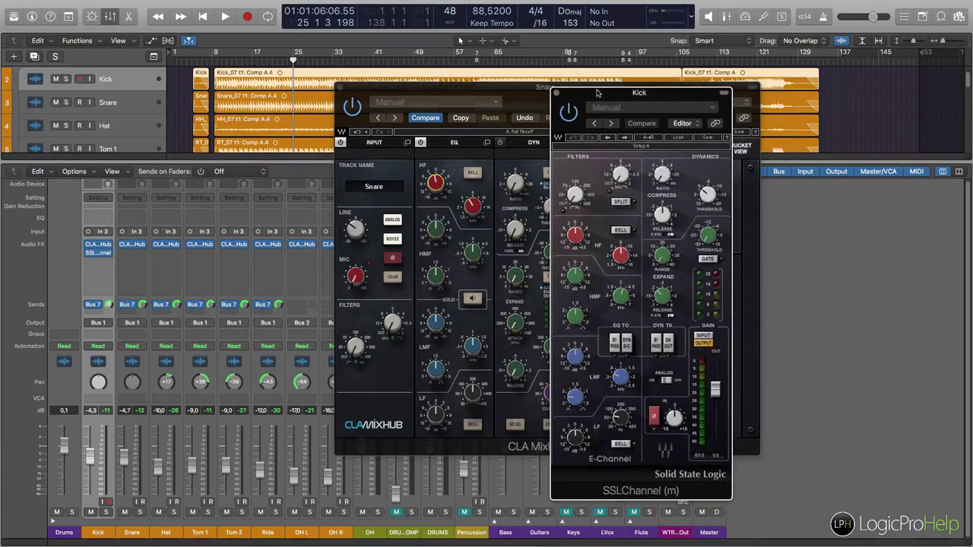
left_click_drag(597, 93, 558, 78)
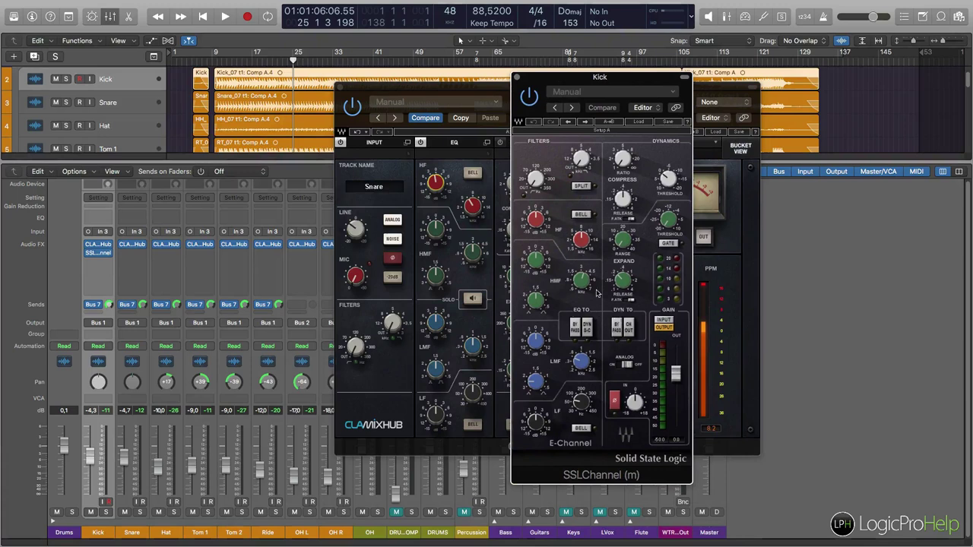
left_click_drag(600, 81, 175, 70)
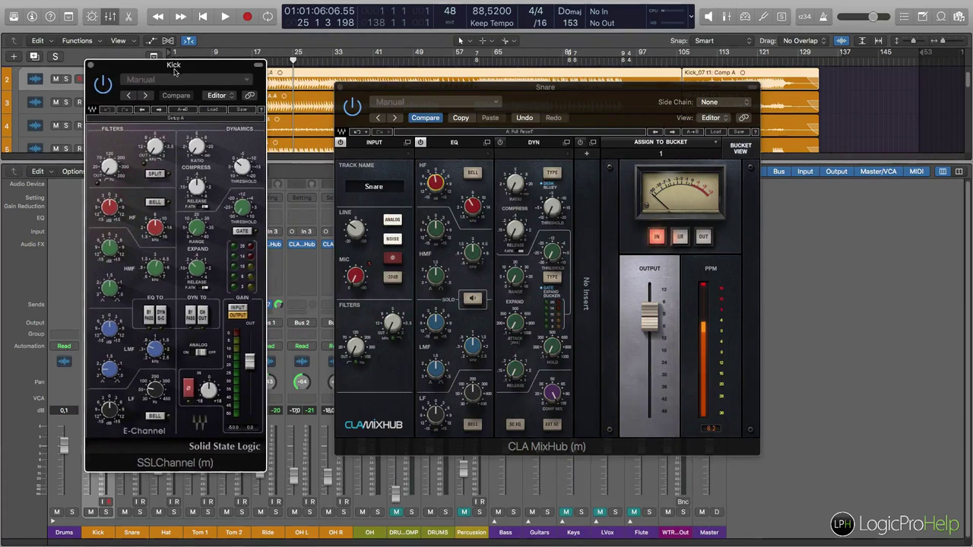
left_click_drag(531, 87, 487, 77)
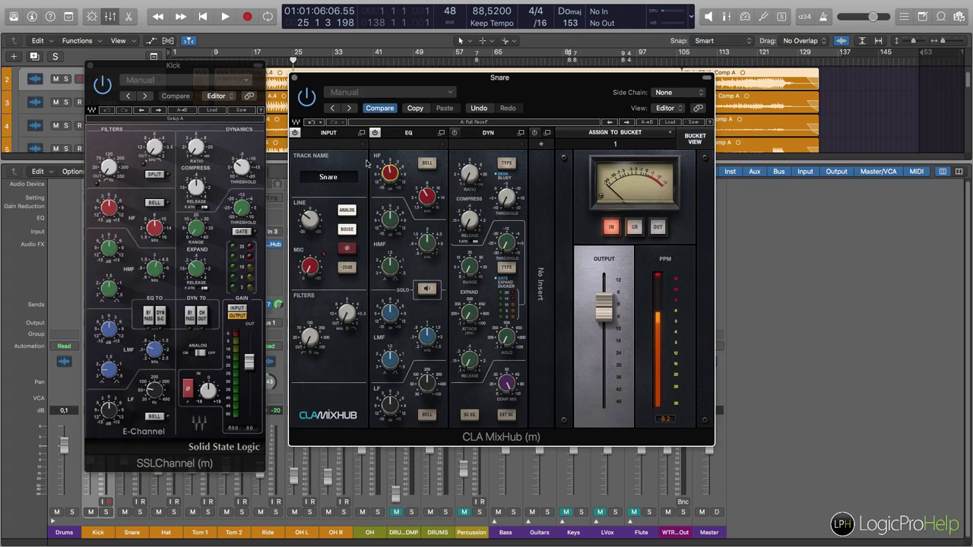
left_click_drag(504, 91, 543, 101)
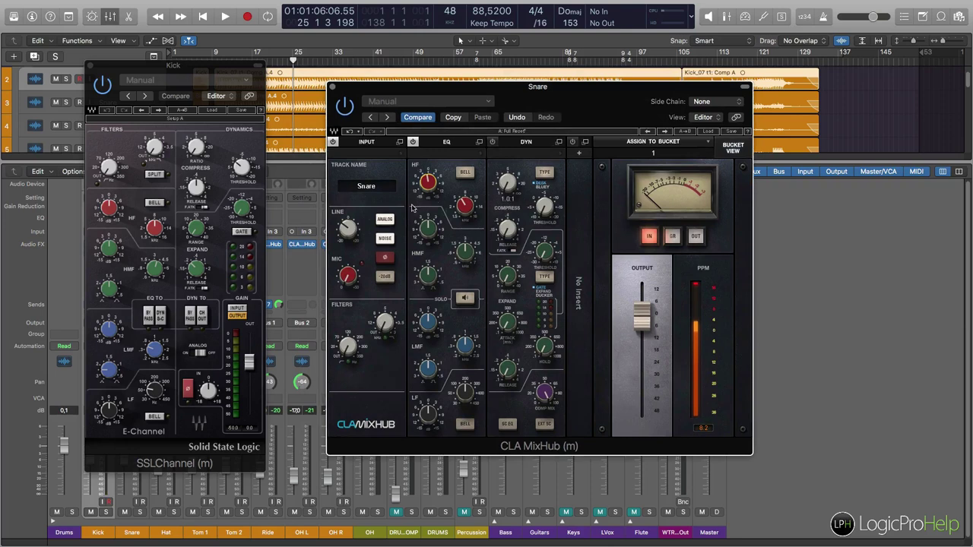
Step: Adjust the Snare's expander Range and switch its window to Bucket View
mouse_move(511, 279)
left_mouse_down()
mouse_move(511, 264)
mouse_move(508, 292)
left_mouse_up()
left_click(733, 149)
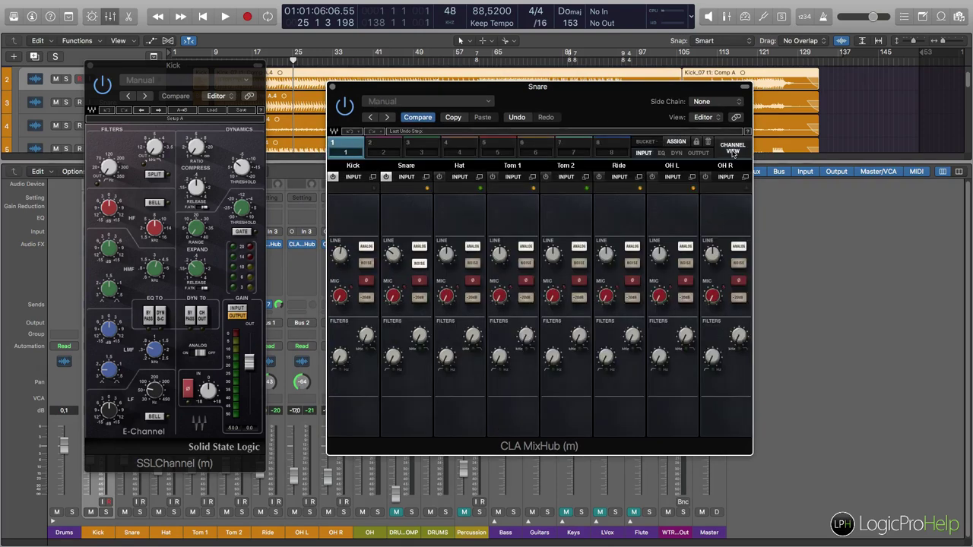
left_click_drag(563, 99, 540, 96)
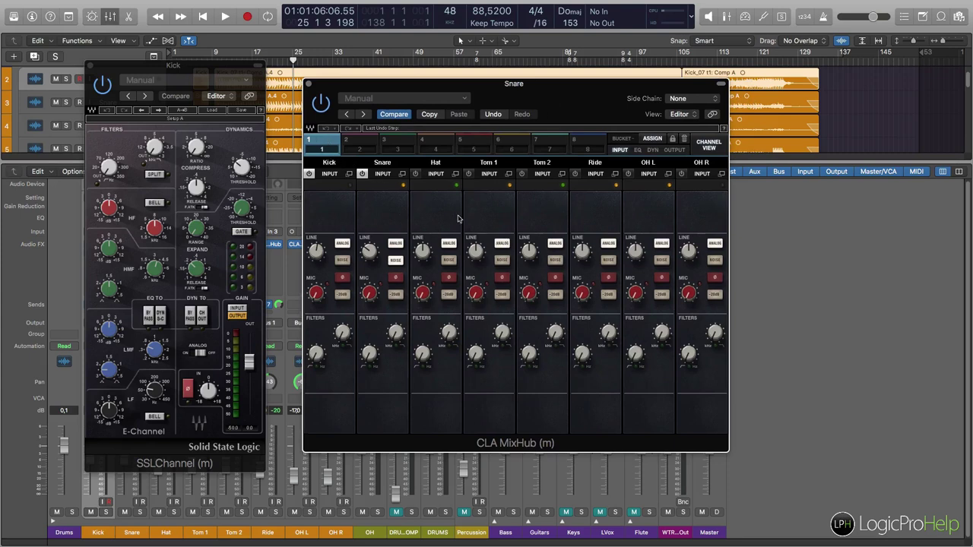
Step: Set the Ride's HMF gain to 4.1 in the bucket's EQ sections and bring up the dynamics sections
left_click(638, 149)
left_click_drag(582, 251, 578, 224)
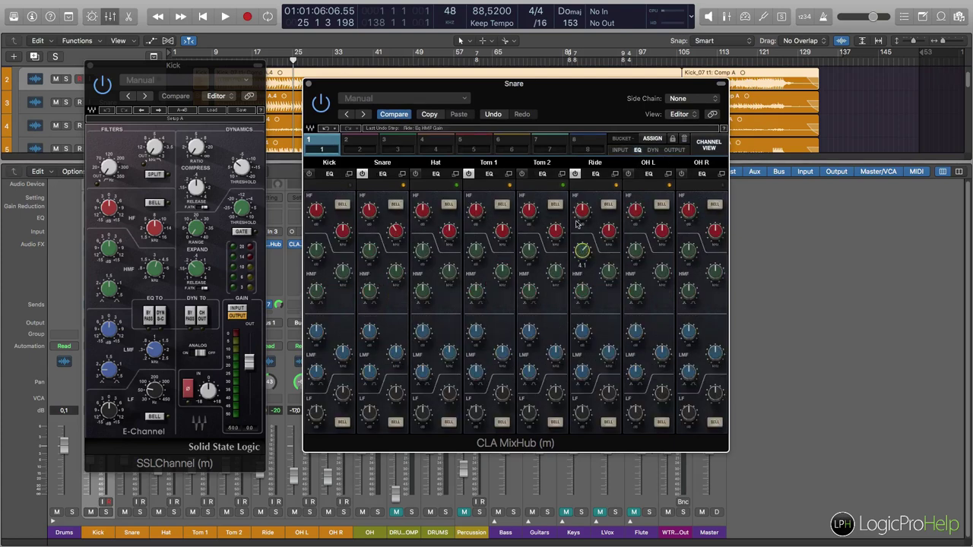
left_click(652, 149)
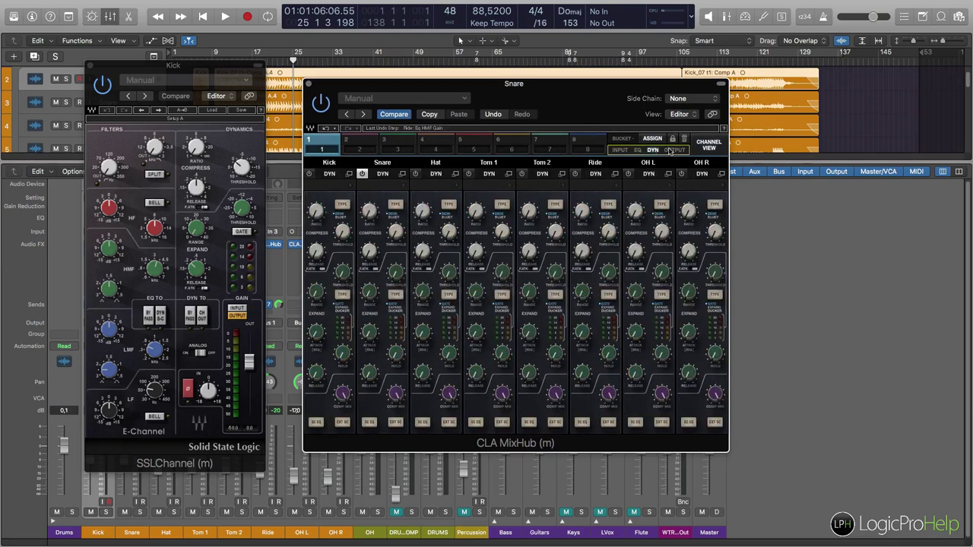
Step: Browse back and forth through buckets 2 to 8 and return to bucket 1 with the drum channels
left_click(372, 146)
left_click(398, 145)
left_click(439, 144)
left_click(472, 142)
left_click(515, 141)
left_click(554, 140)
left_click(589, 143)
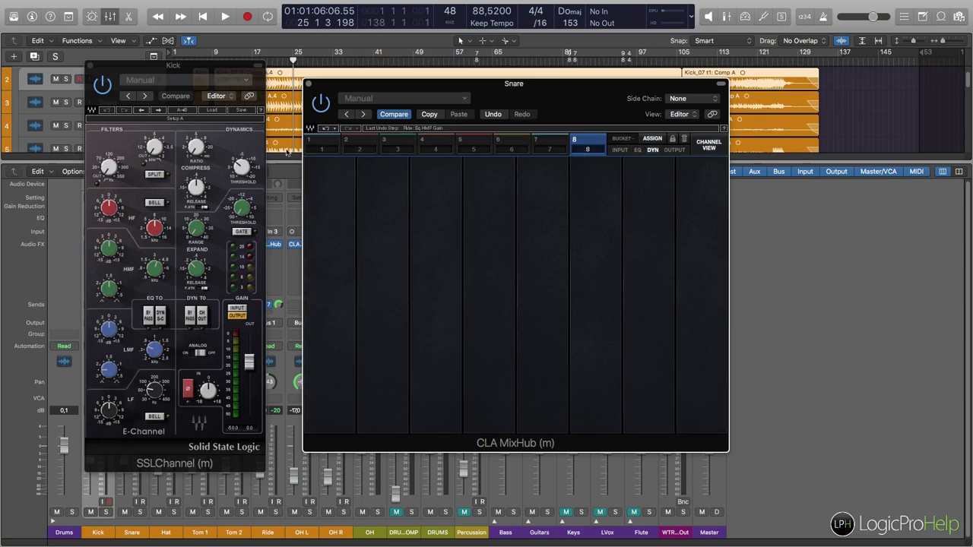
left_click(326, 146)
left_click(355, 144)
left_click(390, 144)
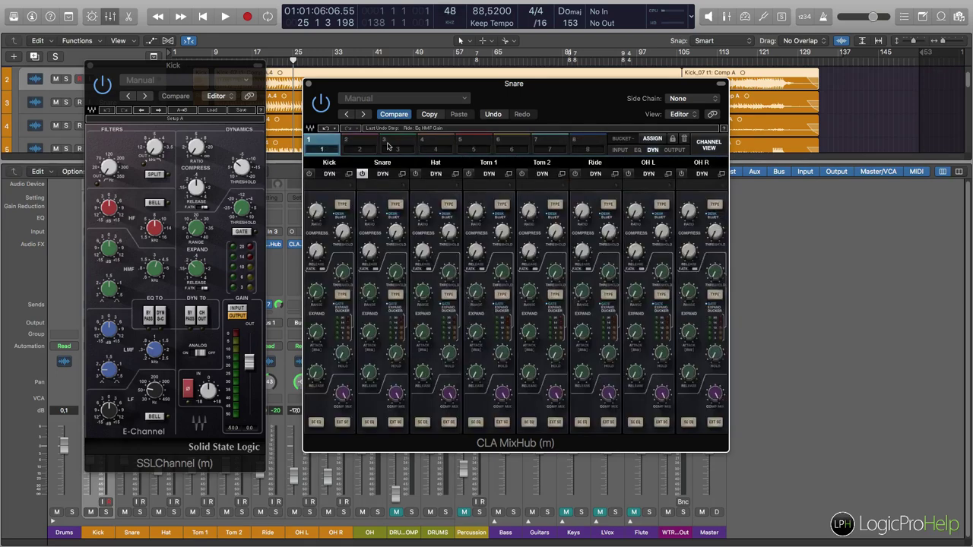
left_click(583, 142)
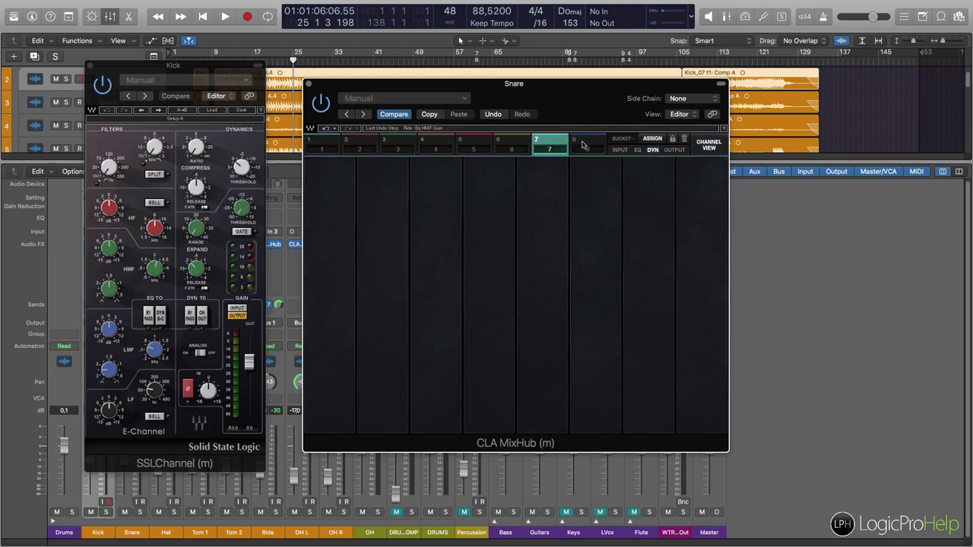
left_click(540, 145)
left_click(495, 144)
left_click(447, 144)
left_click(472, 144)
left_click(575, 143)
left_click(549, 143)
left_click(507, 145)
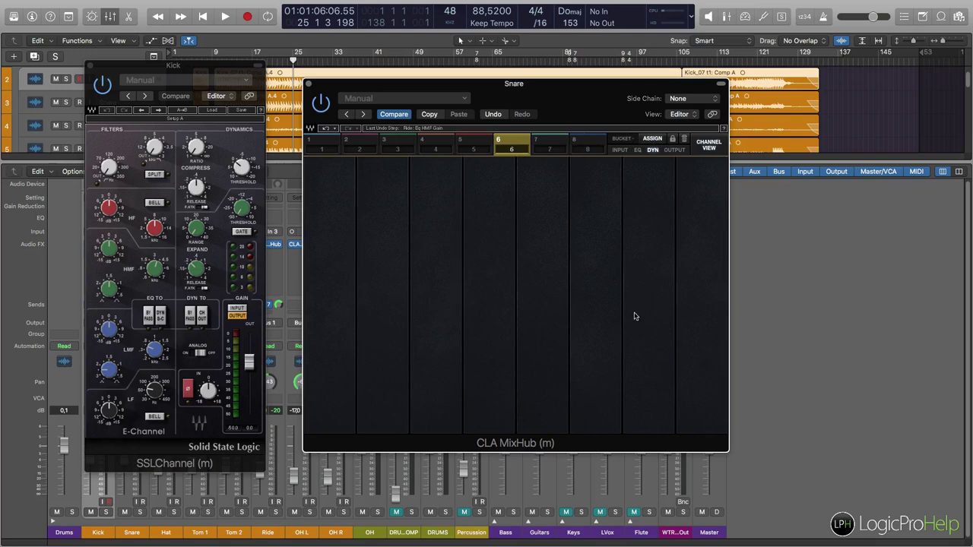
left_click(322, 144)
Step: Close the Kick's SSLChannel window and return the repositioned Snare window to Channel View
left_click_drag(509, 121, 469, 119)
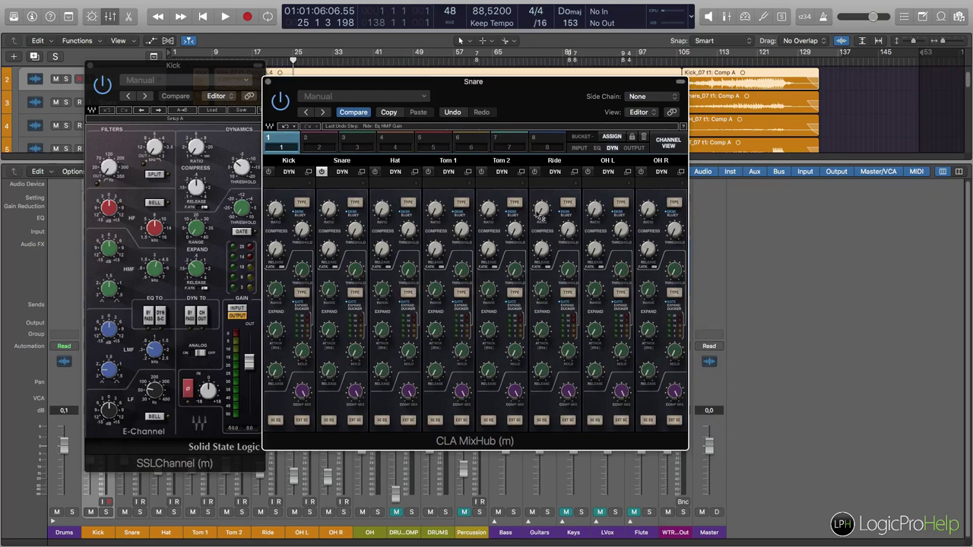
left_click_drag(538, 91, 597, 117)
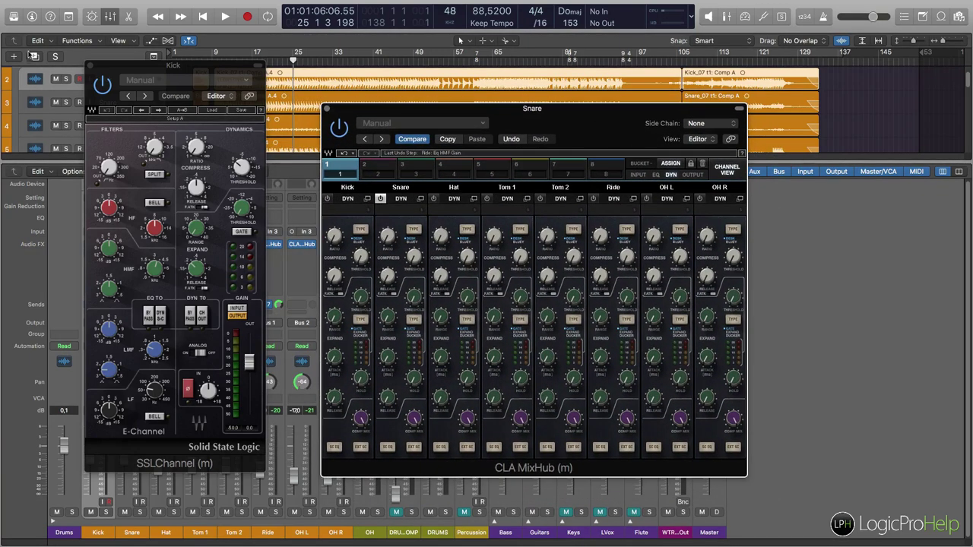
left_click(90, 66)
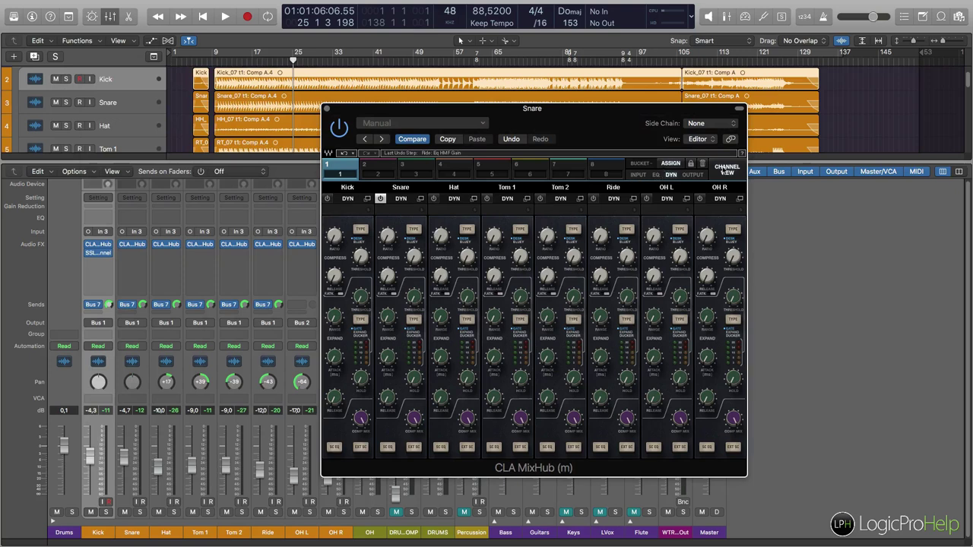
left_click(723, 170)
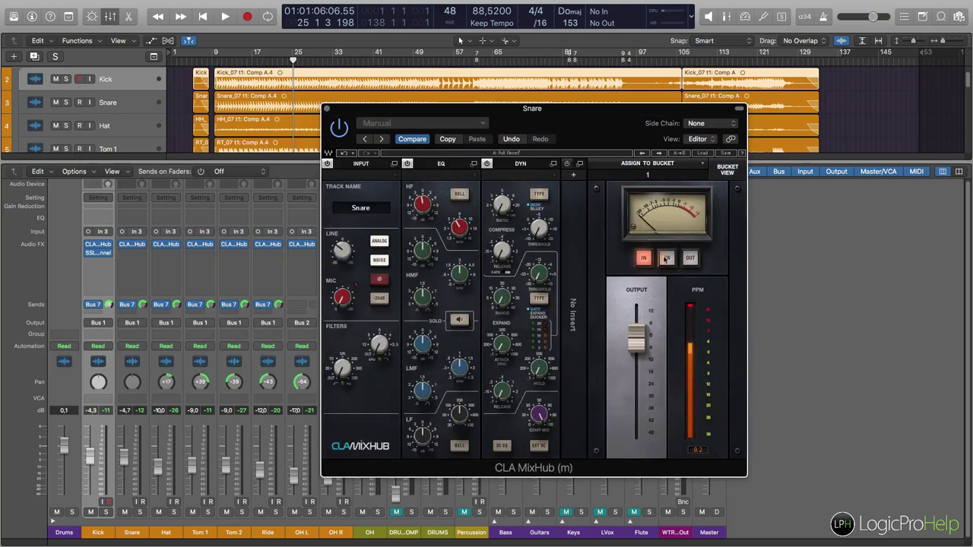
left_click_drag(590, 148, 565, 186)
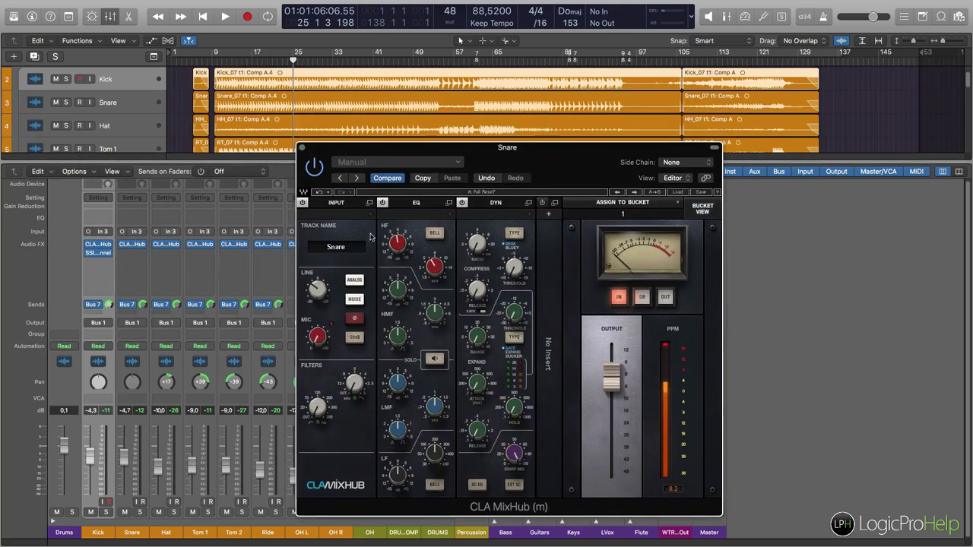
Step: Try the Snare's Line gain, Analog and Noise switches and Comp Mix, and lower the output fader to -1.9
mouse_move(315, 289)
left_click_drag(315, 288, 316, 304)
left_click(353, 283)
left_click(352, 283)
left_click(352, 297)
mouse_move(316, 297)
mouse_move(518, 457)
left_mouse_down()
mouse_move(518, 486)
mouse_move(515, 460)
left_mouse_up()
left_click_drag(522, 427, 508, 398)
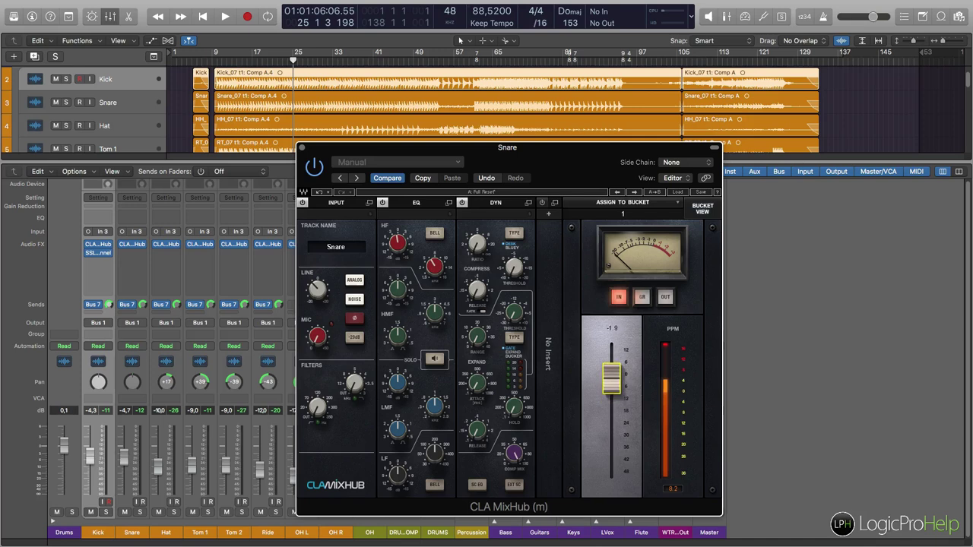
Step: Switch the Snare's VU meter through gain reduction and output, and return it to input
left_click(644, 301)
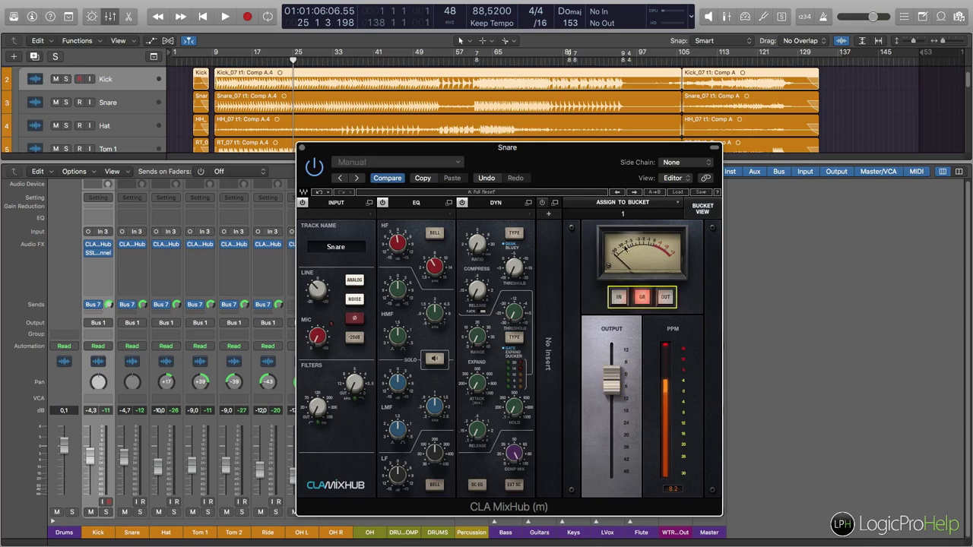
left_click(666, 298)
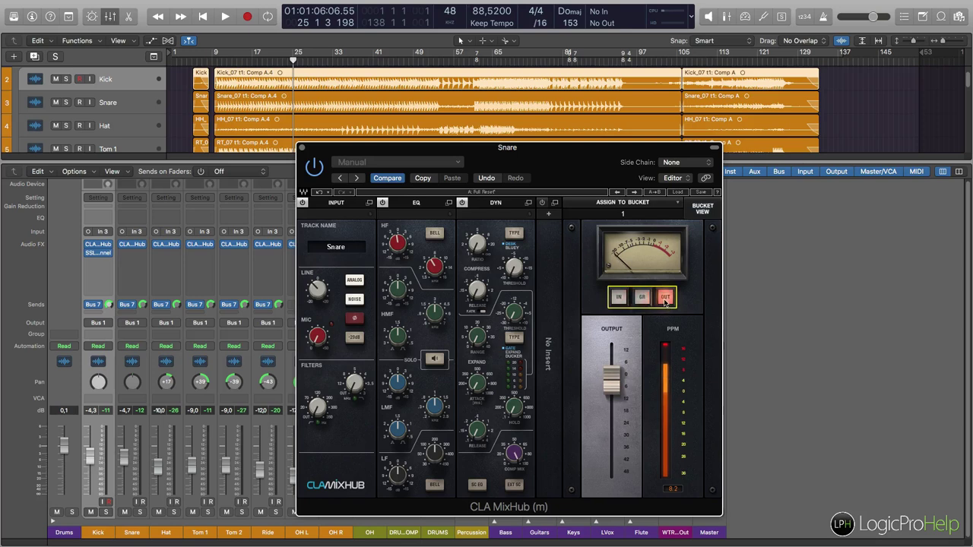
left_click(618, 296)
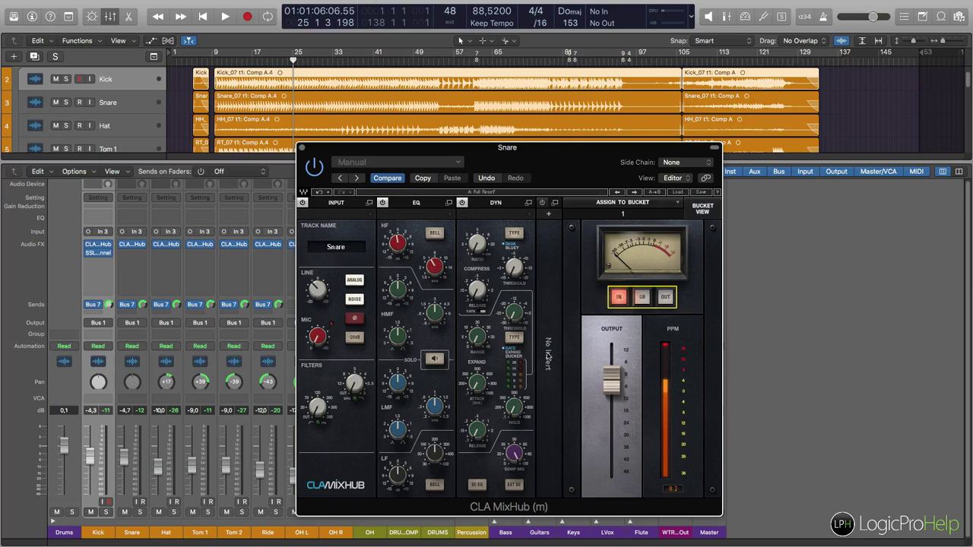
Step: Open the options of the Snare strip's insert slot to view its plug-in list entry, and leave the slot empty
left_click(548, 215)
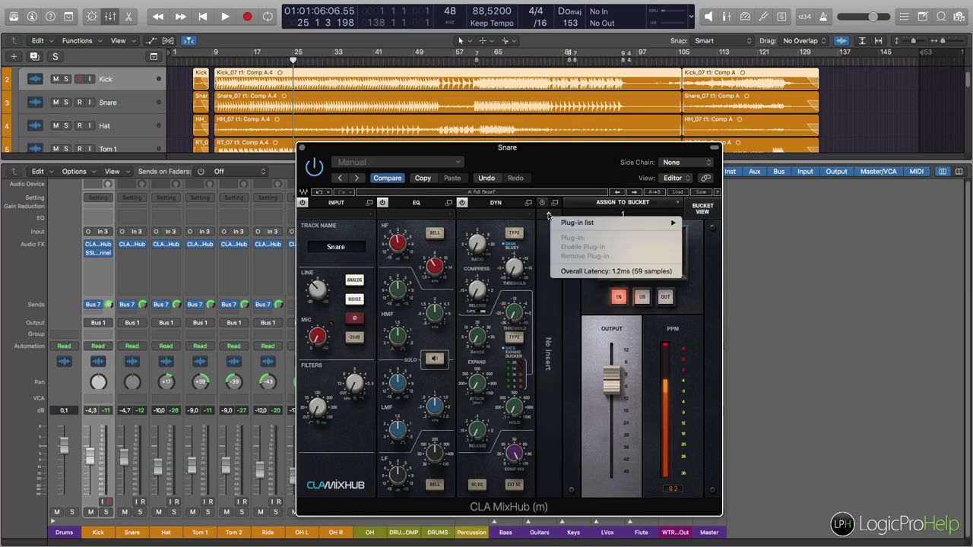
mouse_move(558, 223)
left_click(544, 223)
left_click(548, 217)
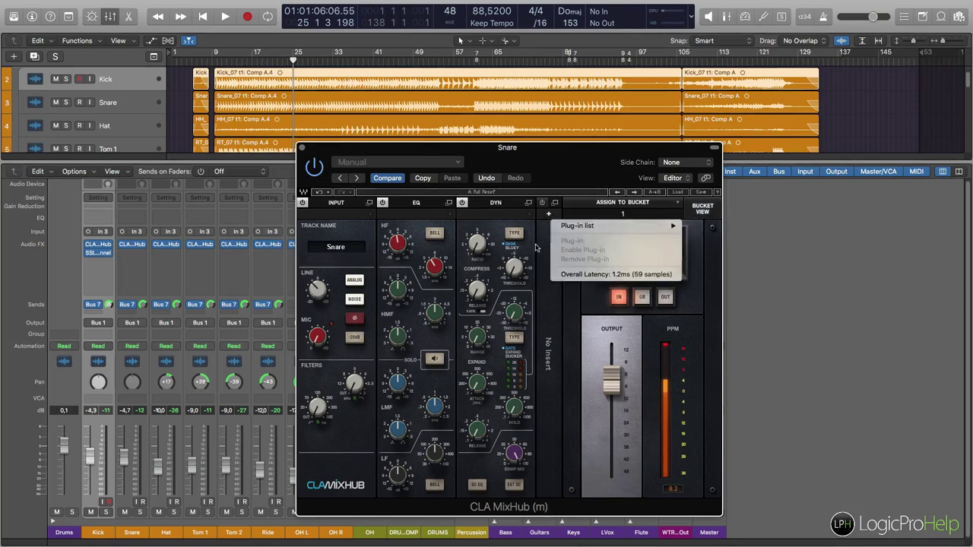
left_click(553, 216)
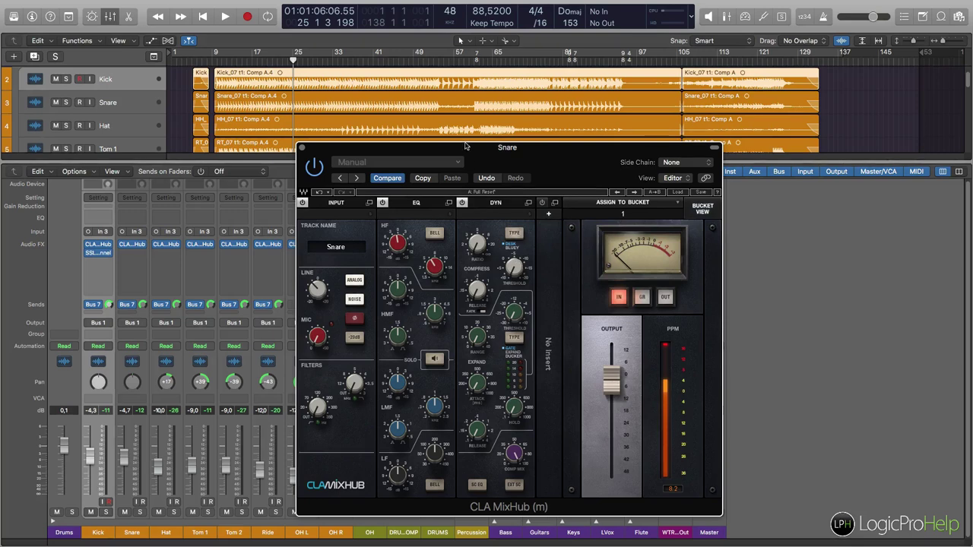
Step: Reposition the Snare window and view the plug-in choices for the Kick's next free Audio FX slot without inserting one
left_click_drag(466, 146, 524, 116)
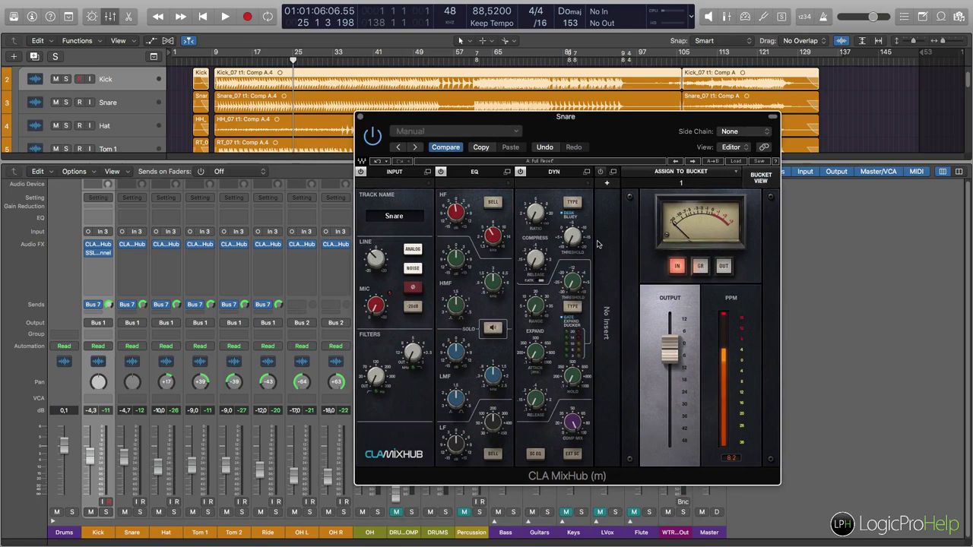
left_click(100, 264)
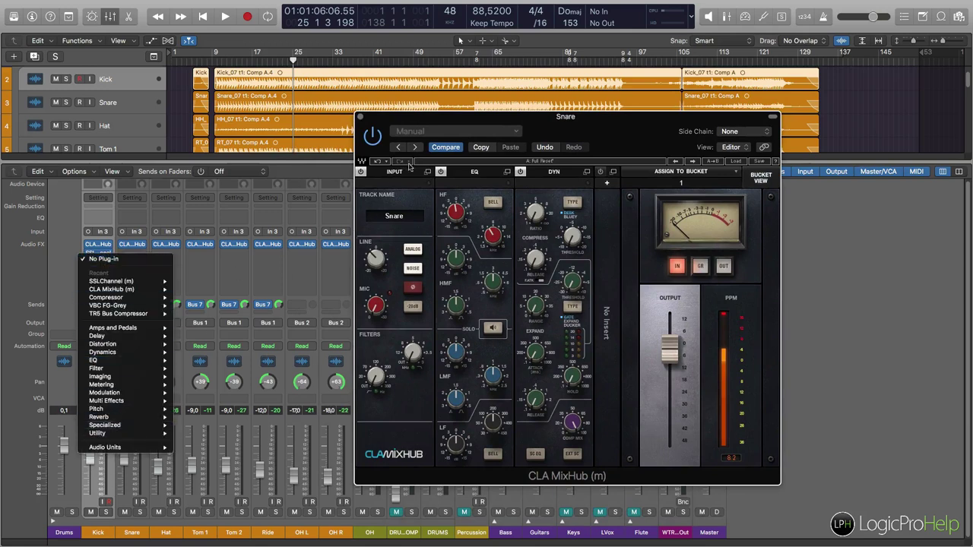
left_click(457, 124)
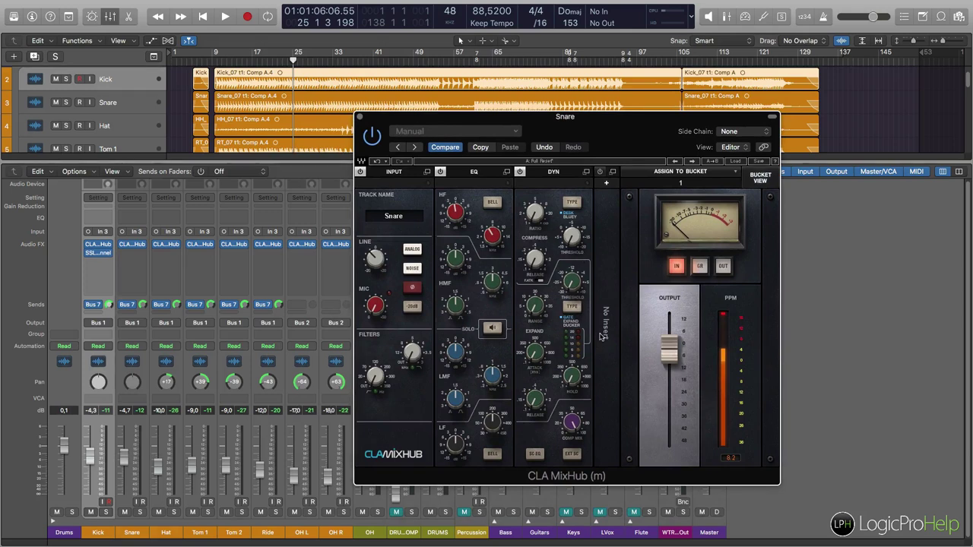
left_click_drag(557, 121, 496, 110)
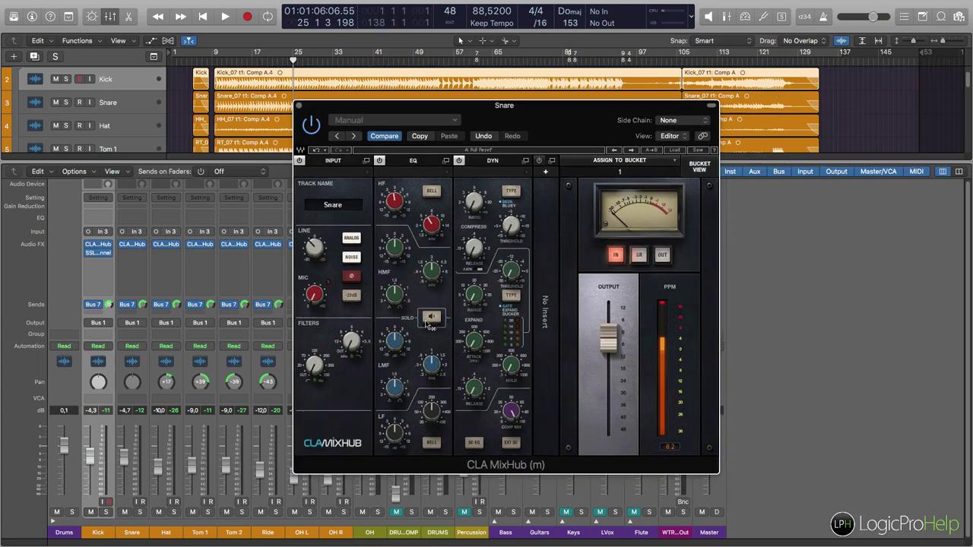
left_click_drag(396, 317, 480, 372)
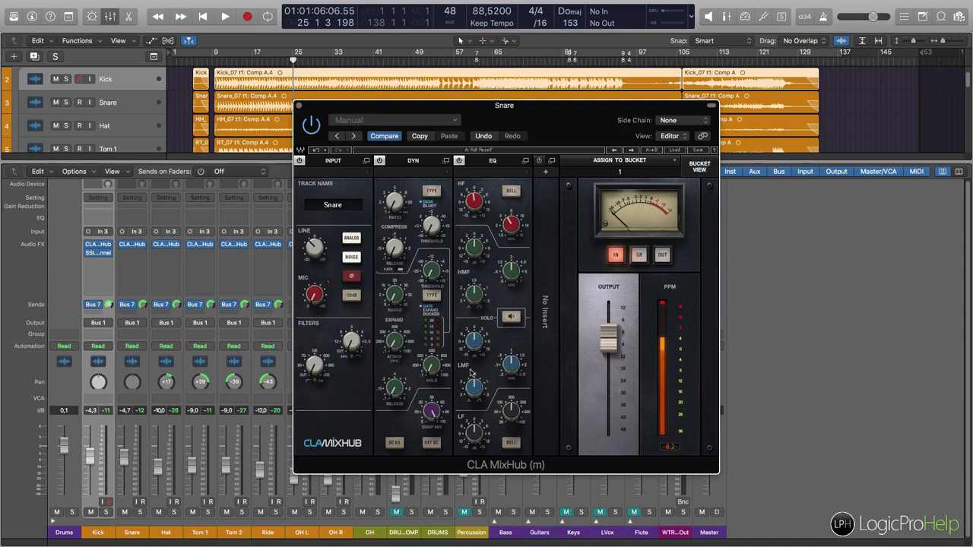
mouse_move(518, 116)
left_mouse_down()
mouse_move(566, 116)
mouse_move(513, 121)
left_mouse_up()
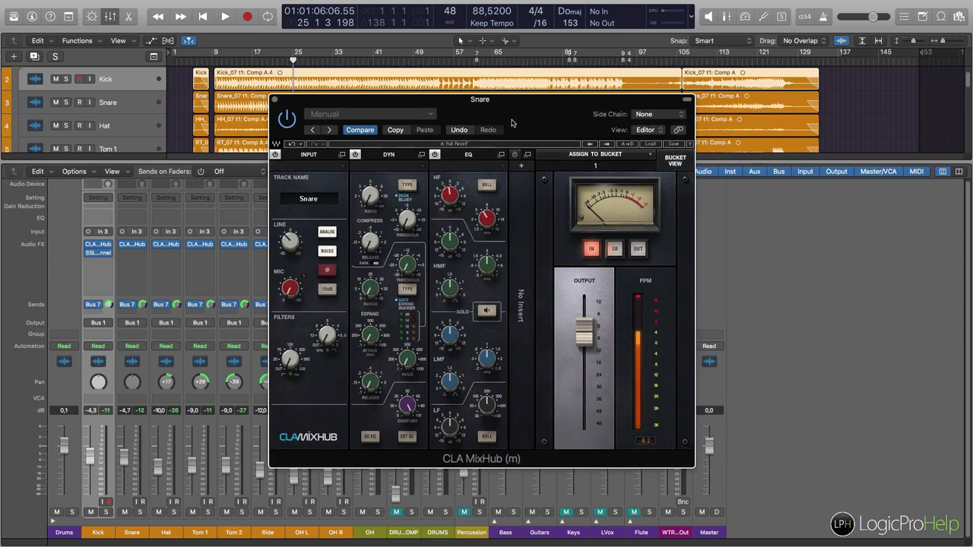